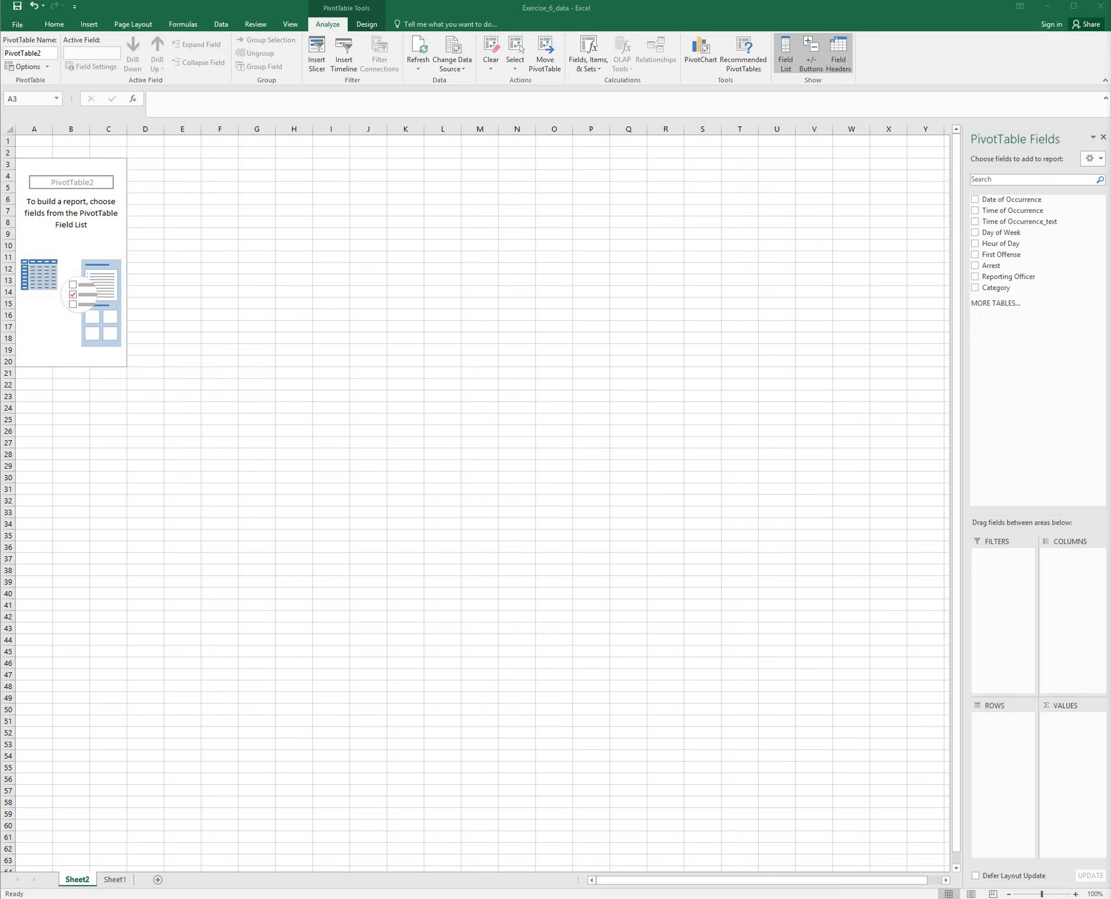
Summarize the incidents by Arrest, using Arrest as both the row field and the counted value, and check the Yes count.
{"action": "left_click", "coordinate": [993, 266]}
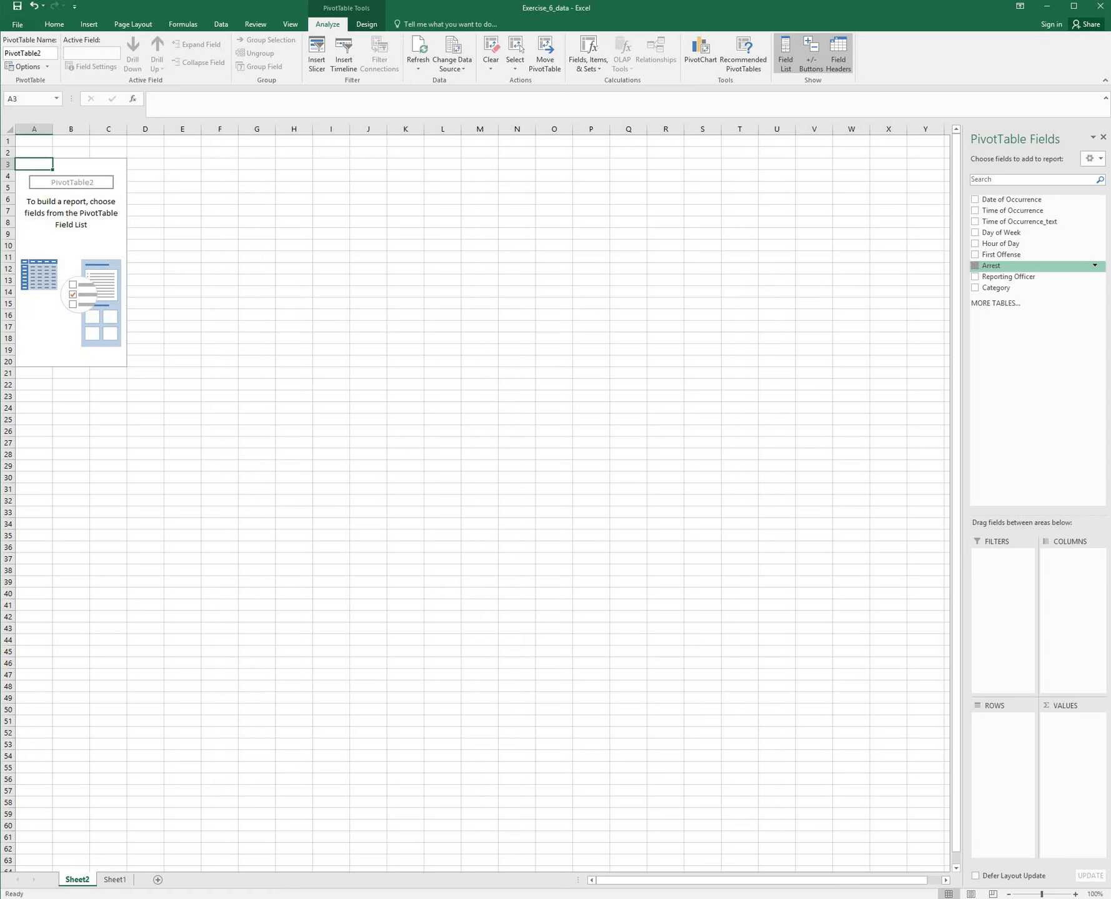
{"action": "left_click_drag", "start_coordinate": [995, 266], "coordinate": [1077, 762]}
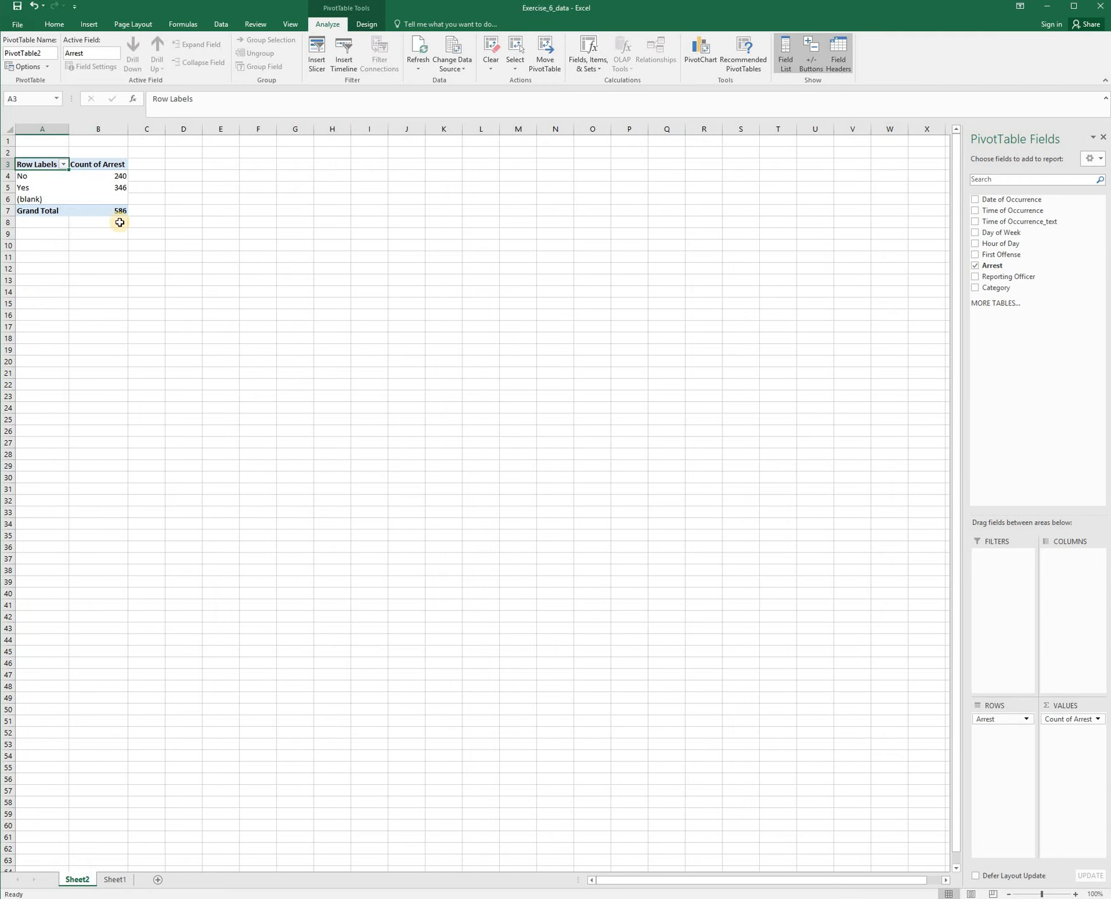
{"action": "left_click", "coordinate": [99, 188]}
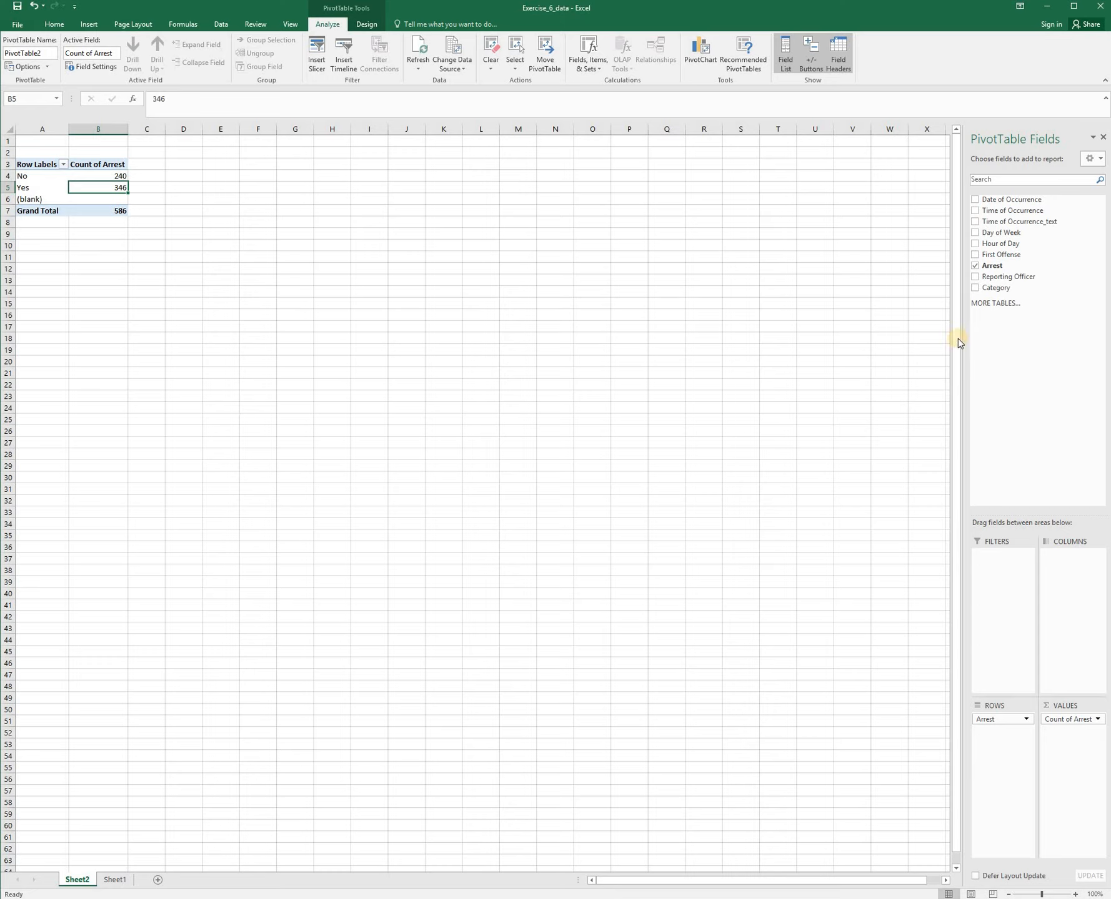
Replace Arrest with Hour of Day as the row field and counted value, and check hours 11 and 22.
{"action": "left_click", "coordinate": [976, 268]}
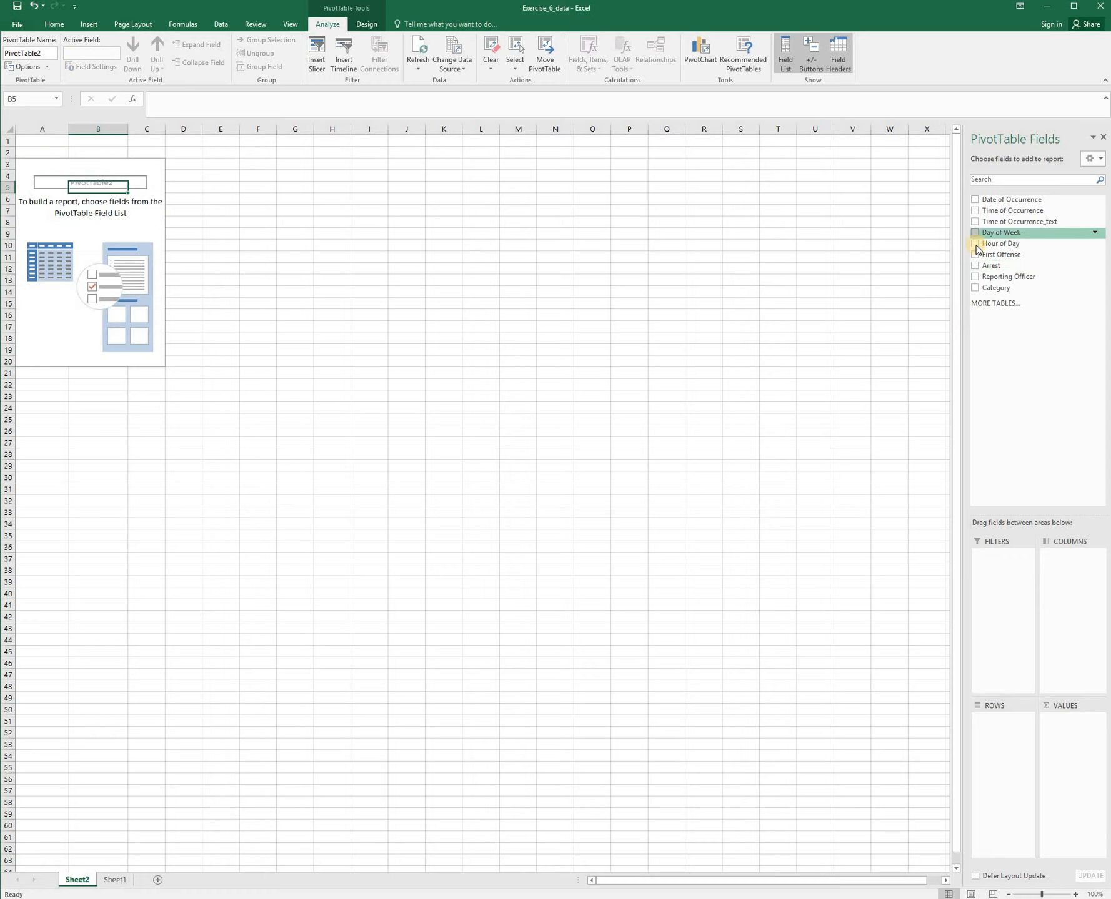
{"action": "left_click", "coordinate": [975, 244]}
{"action": "left_click_drag", "start_coordinate": [993, 243], "coordinate": [1071, 758]}
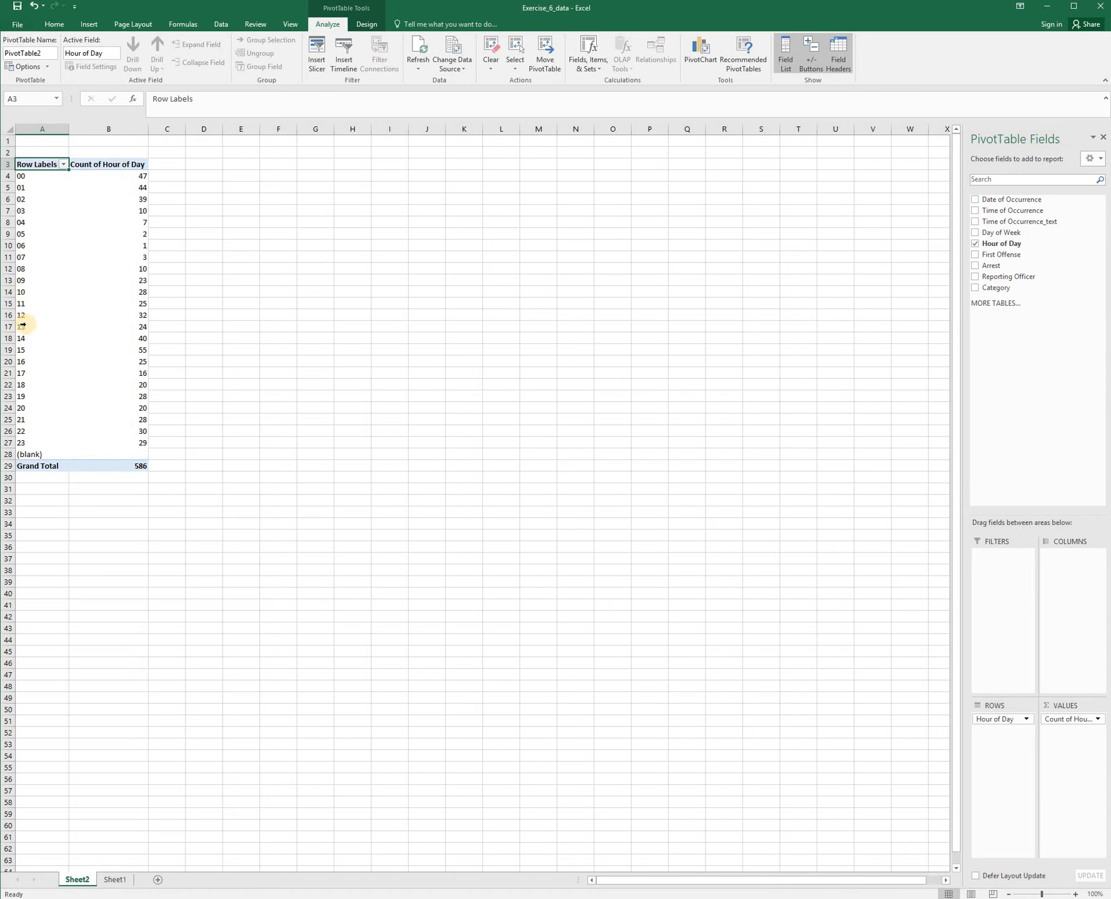
{"action": "left_click", "coordinate": [11, 303]}
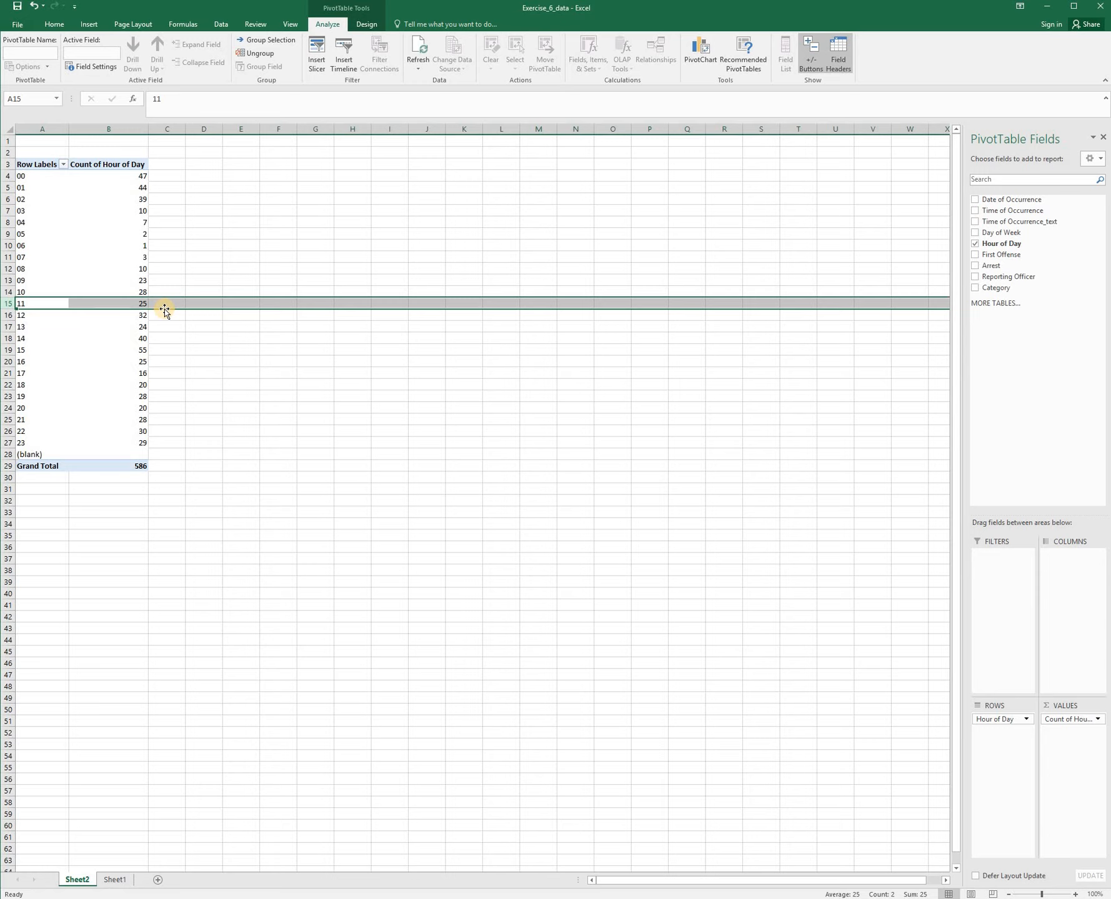
{"action": "left_click", "coordinate": [3, 431]}
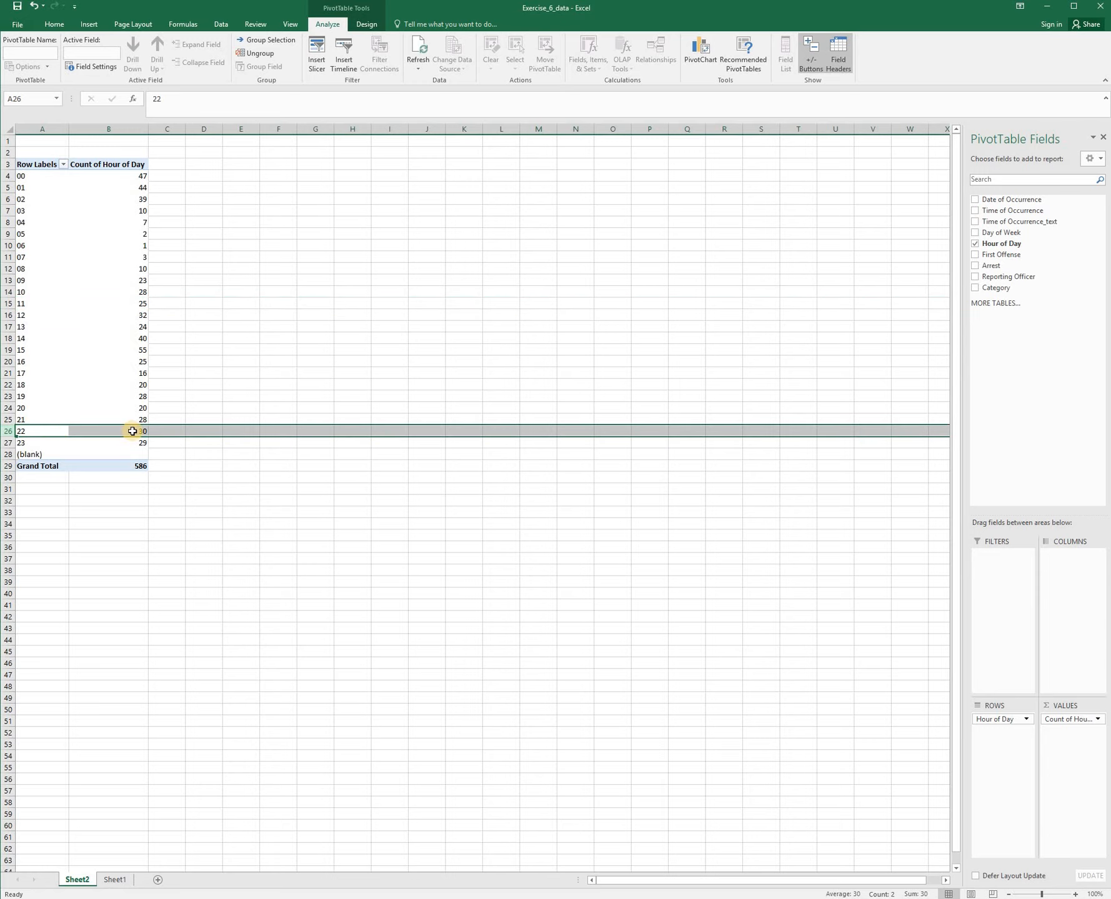
{"action": "left_click", "coordinate": [133, 431]}
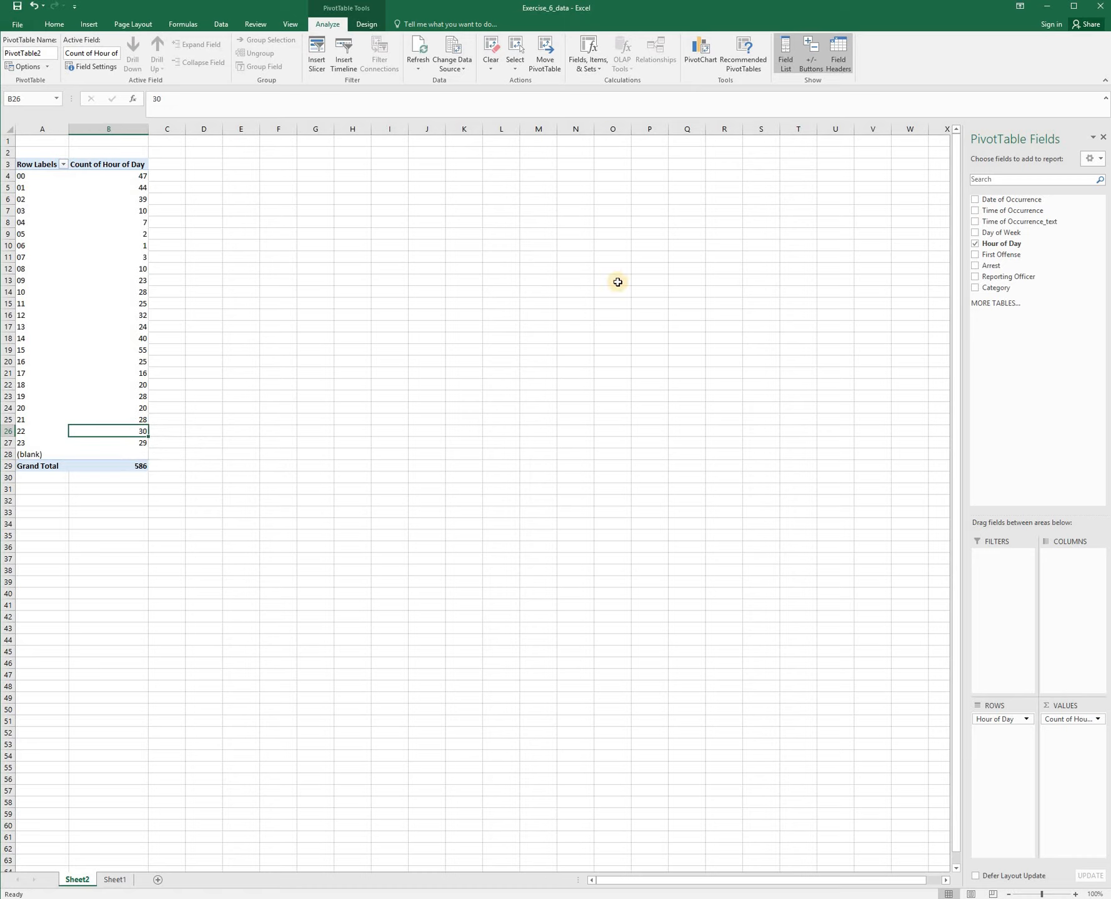
Replace Hour of Day with First Offense as the row field and counted value, and check the Vehicle Theft count.
{"action": "left_click", "coordinate": [975, 244]}
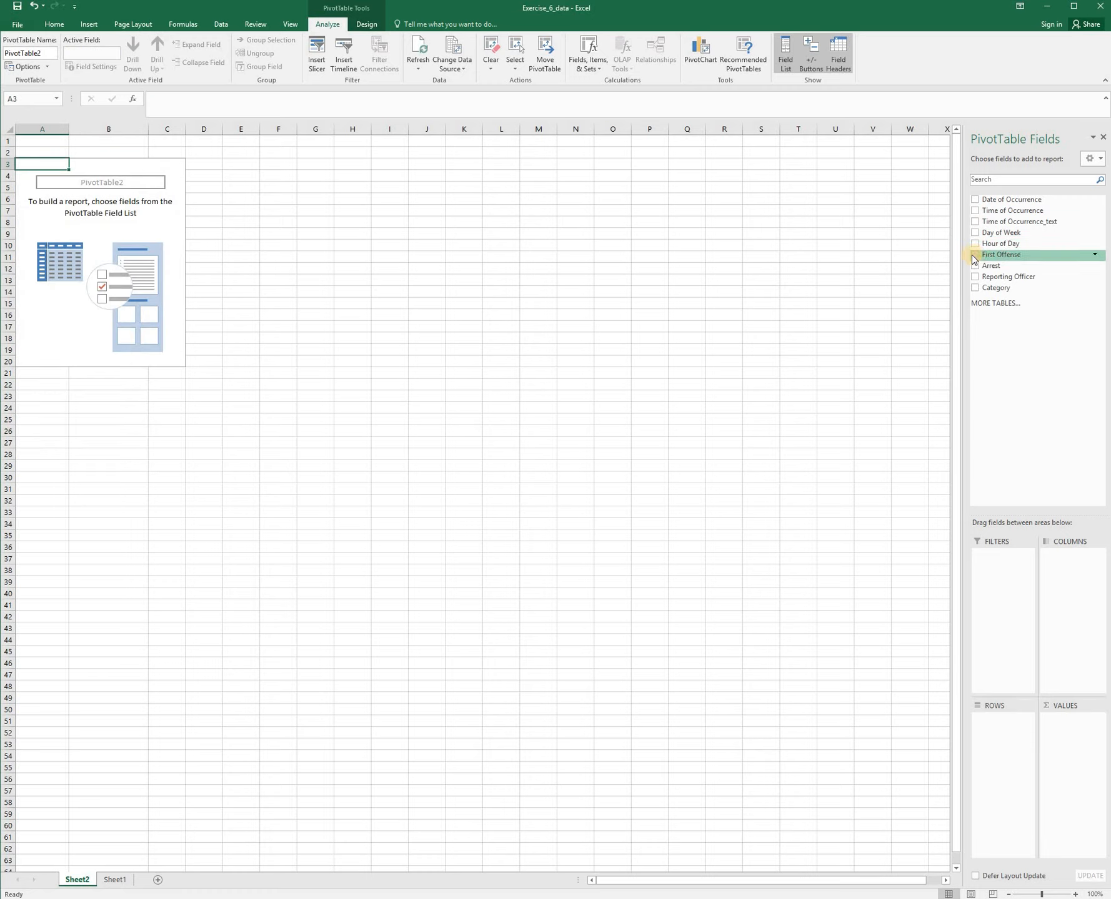
{"action": "left_click", "coordinate": [975, 255]}
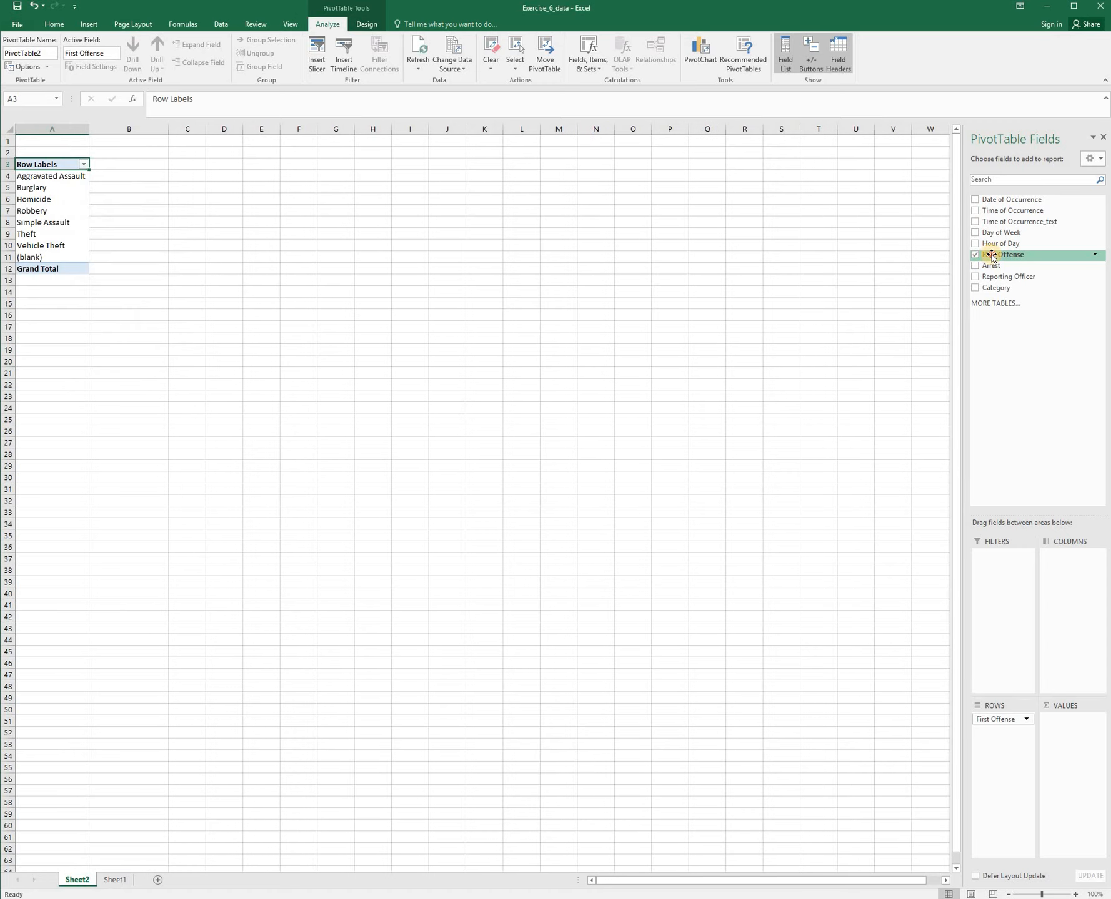
{"action": "left_click_drag", "start_coordinate": [996, 255], "coordinate": [1063, 762]}
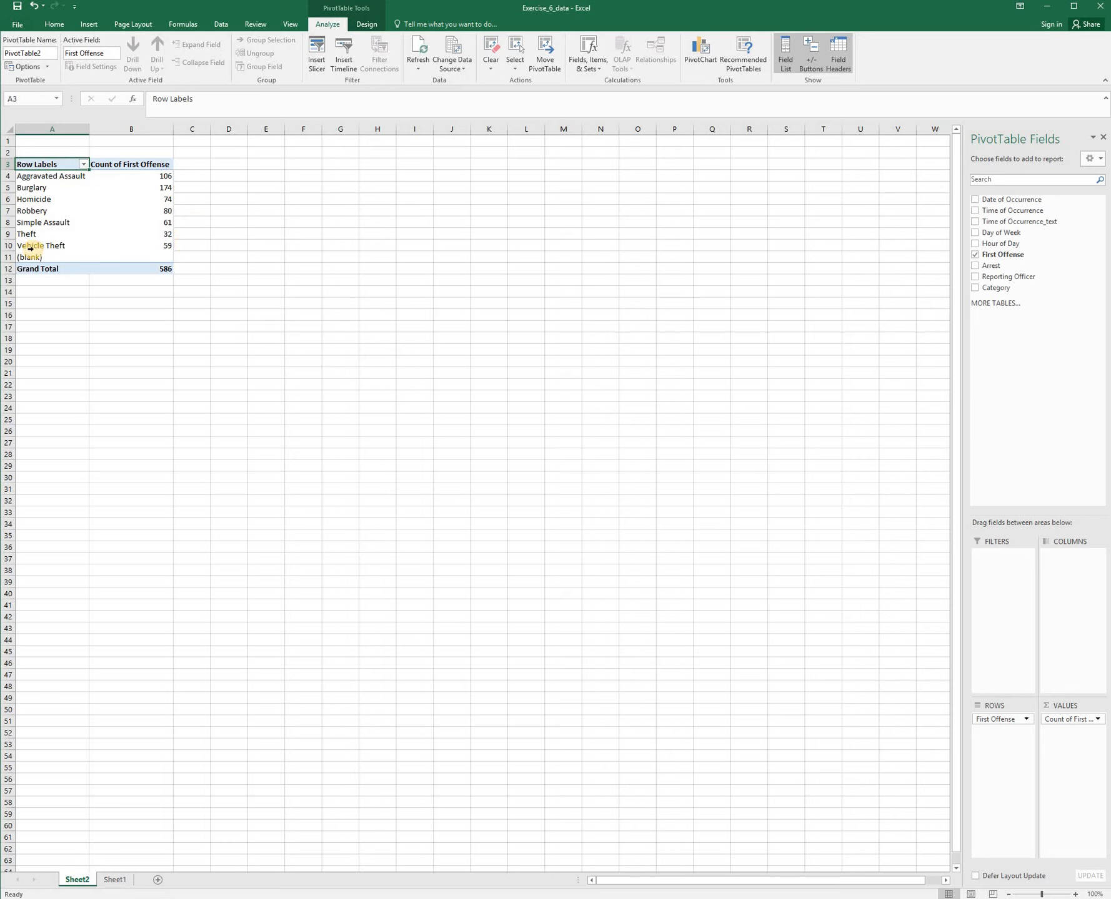
{"action": "left_click", "coordinate": [150, 248]}
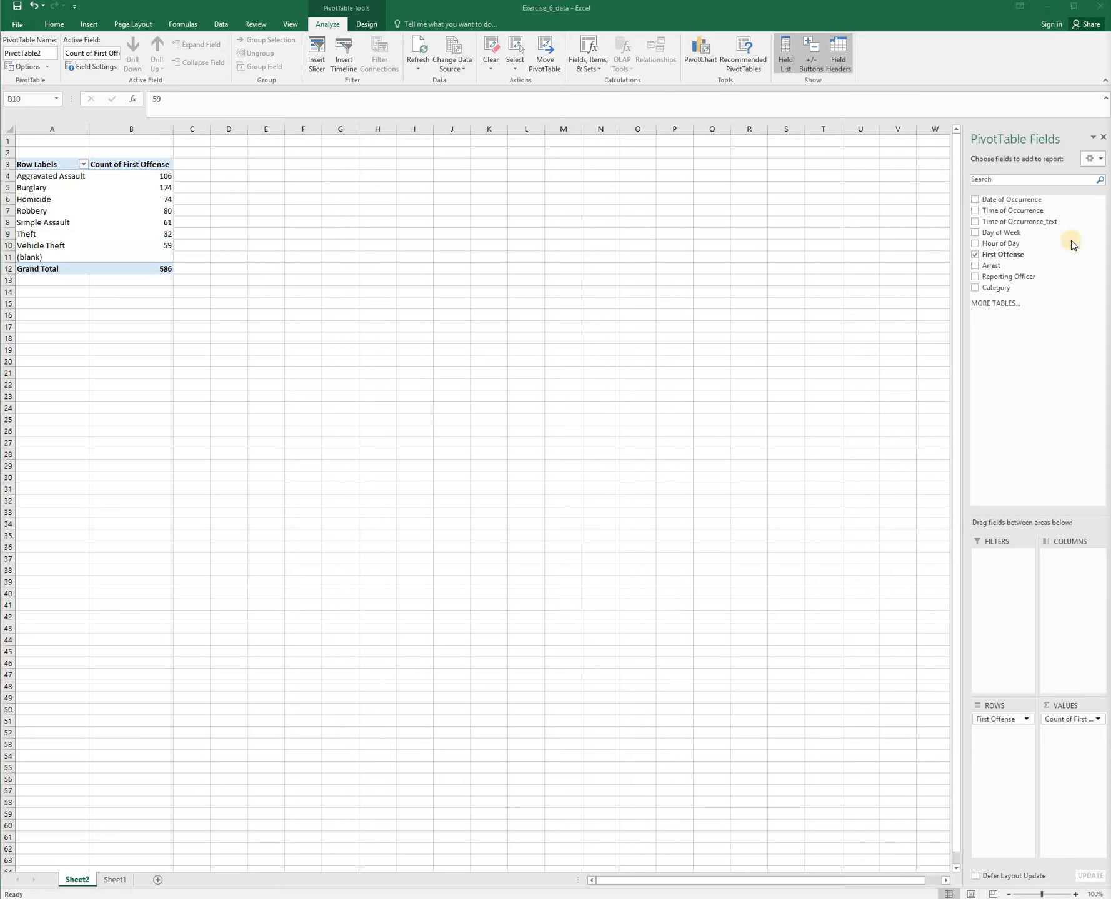
Replace First Offense with Day of Week as the pivot table's row field and counted value.
{"action": "left_click", "coordinate": [975, 255]}
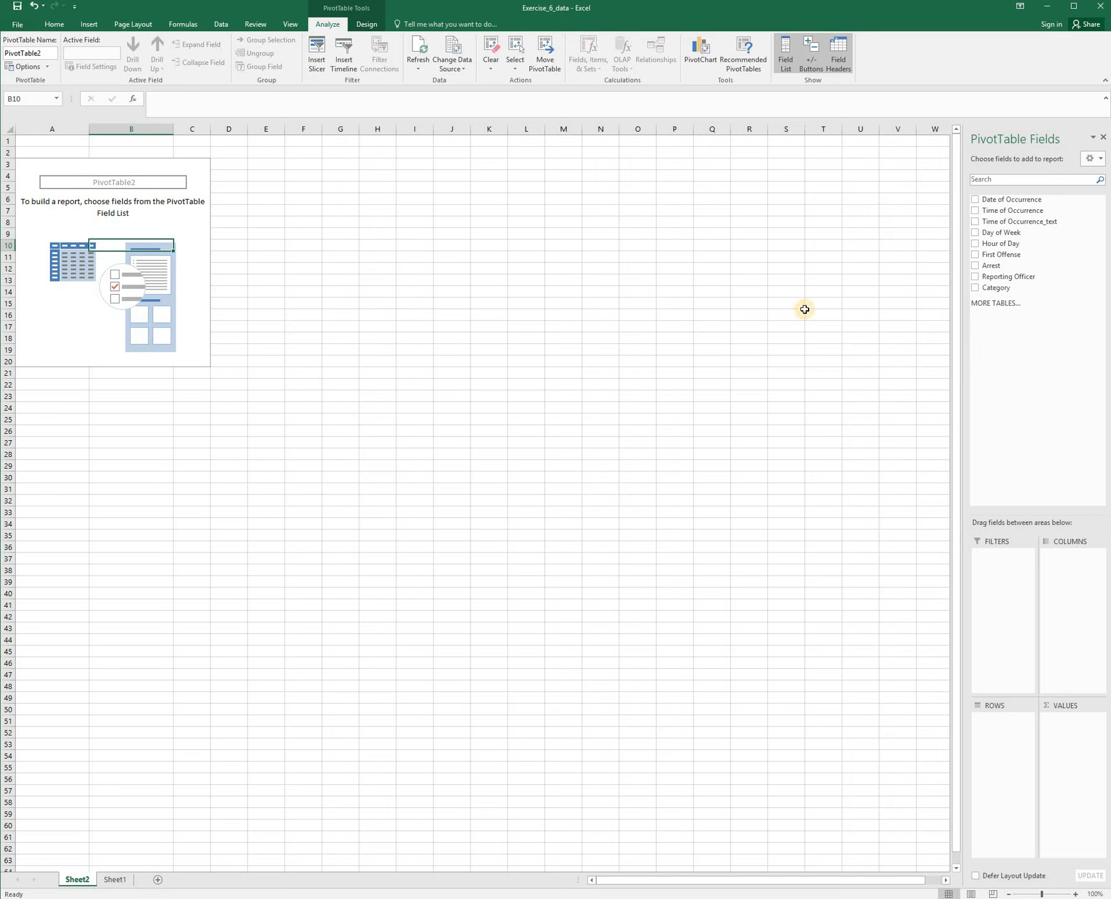
{"action": "left_click", "coordinate": [977, 234]}
{"action": "left_click_drag", "start_coordinate": [985, 233], "coordinate": [1073, 758]}
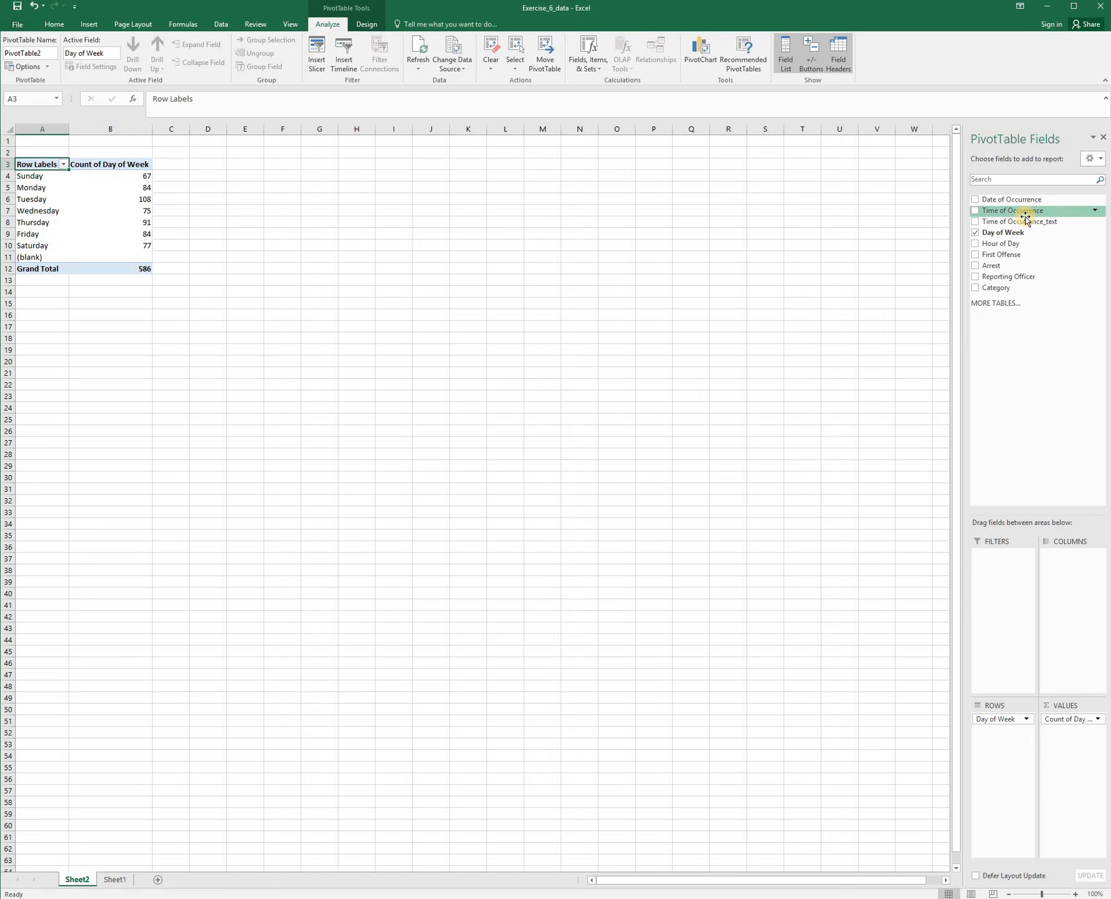
Nest Hour of Day under Day of Week in the rows and check the Sunday, Monday and Tuesday counts.
{"action": "left_click", "coordinate": [974, 245]}
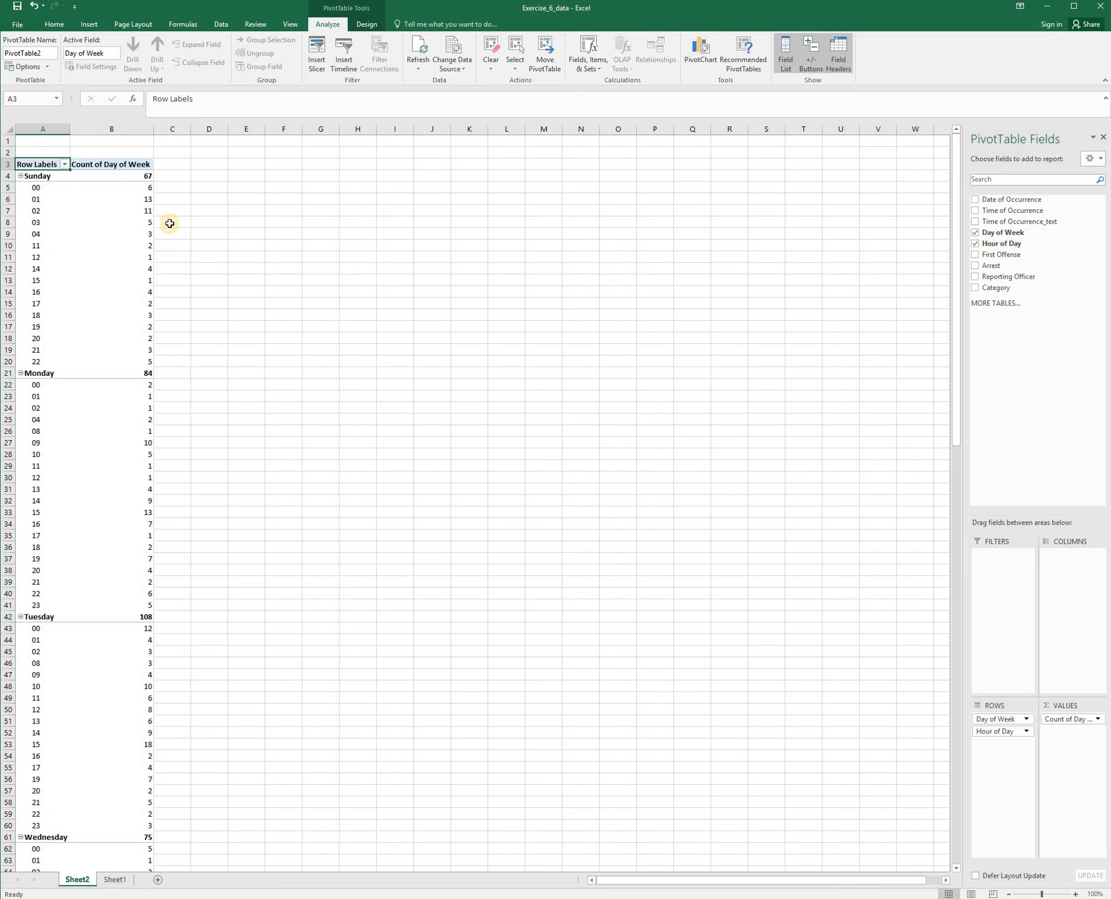
{"action": "left_click", "coordinate": [147, 177]}
{"action": "left_click", "coordinate": [147, 375]}
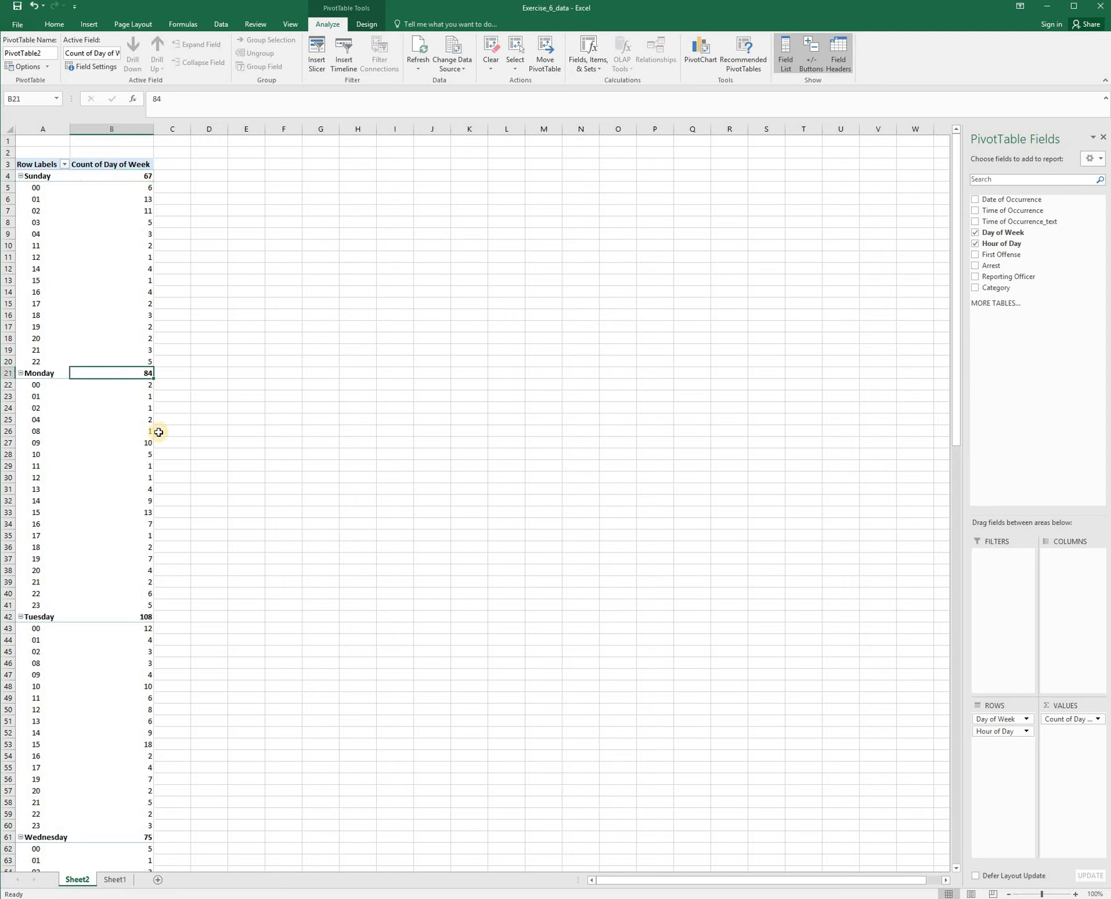
{"action": "left_click", "coordinate": [148, 618]}
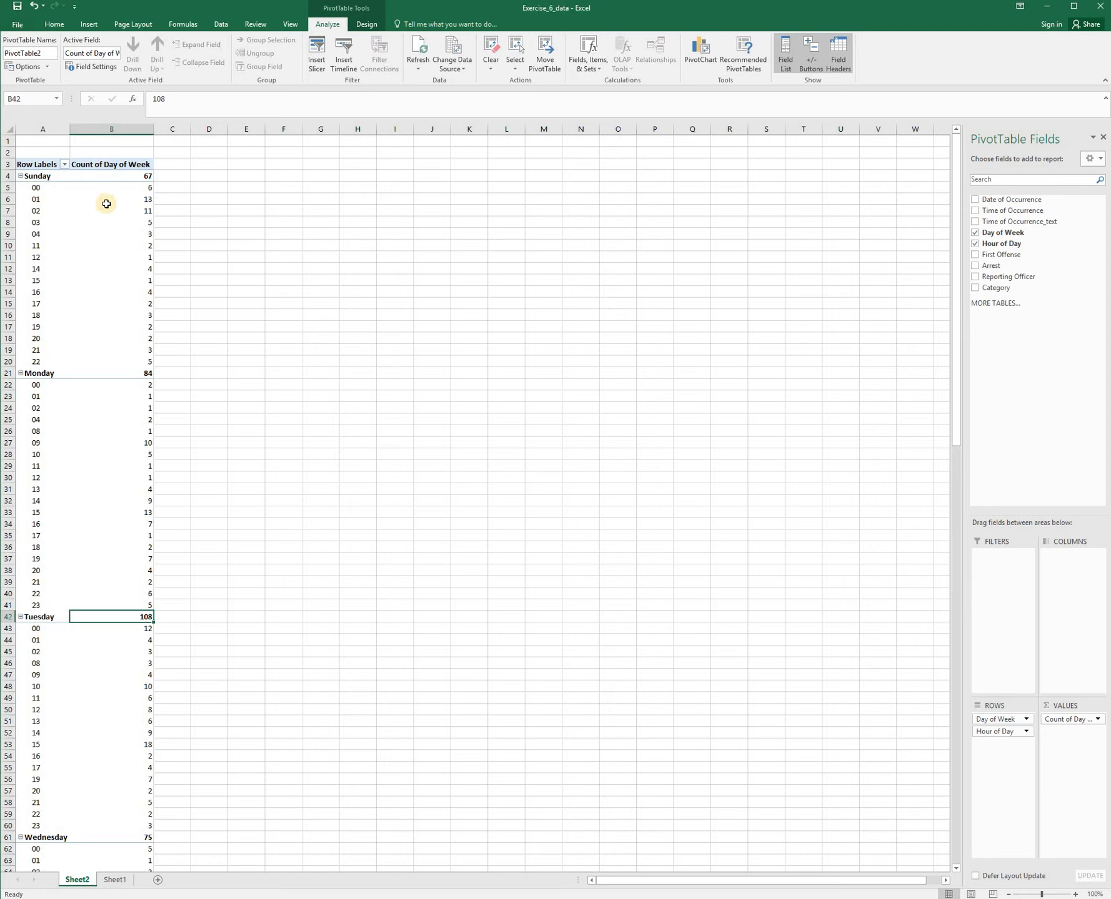
{"action": "mouse_move", "coordinate": [109, 204]}
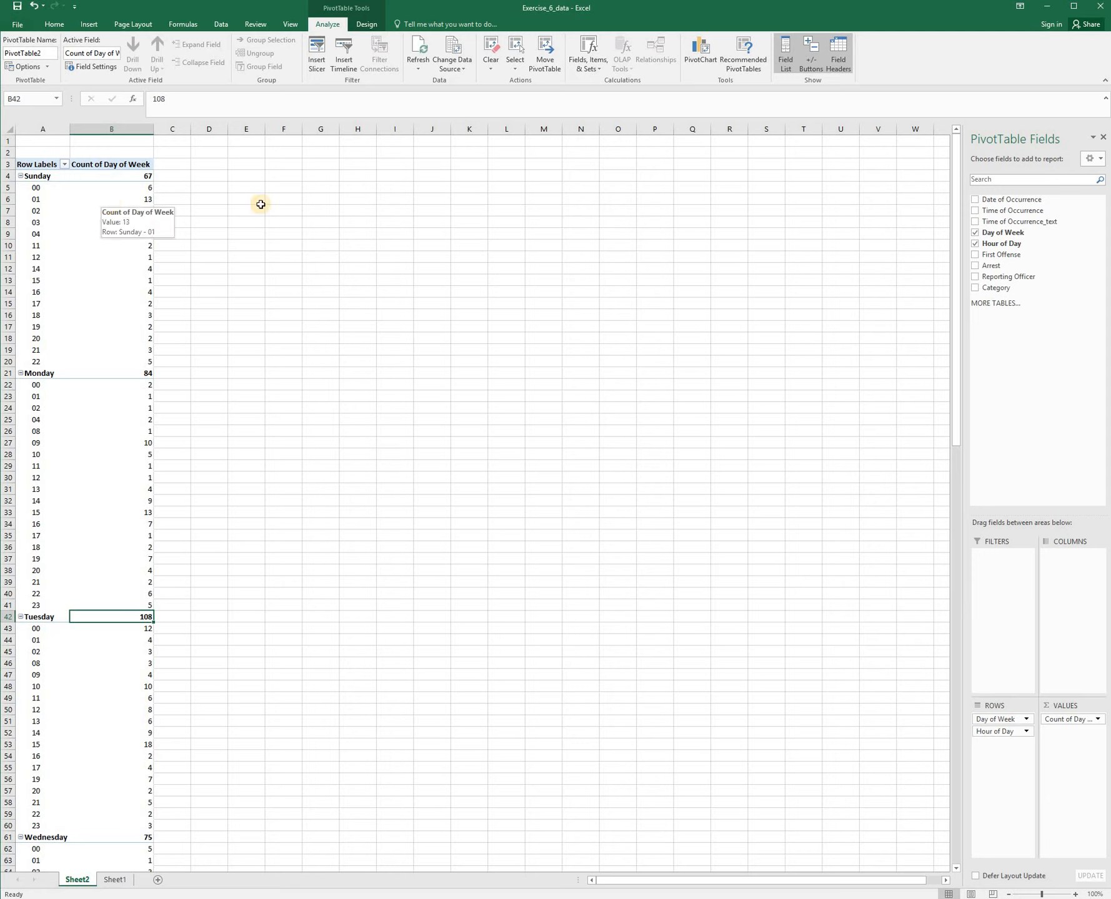
Clear Day of Week and Hour of Day from the pivot table so that no fields remain in it.
{"action": "left_click", "coordinate": [974, 232]}
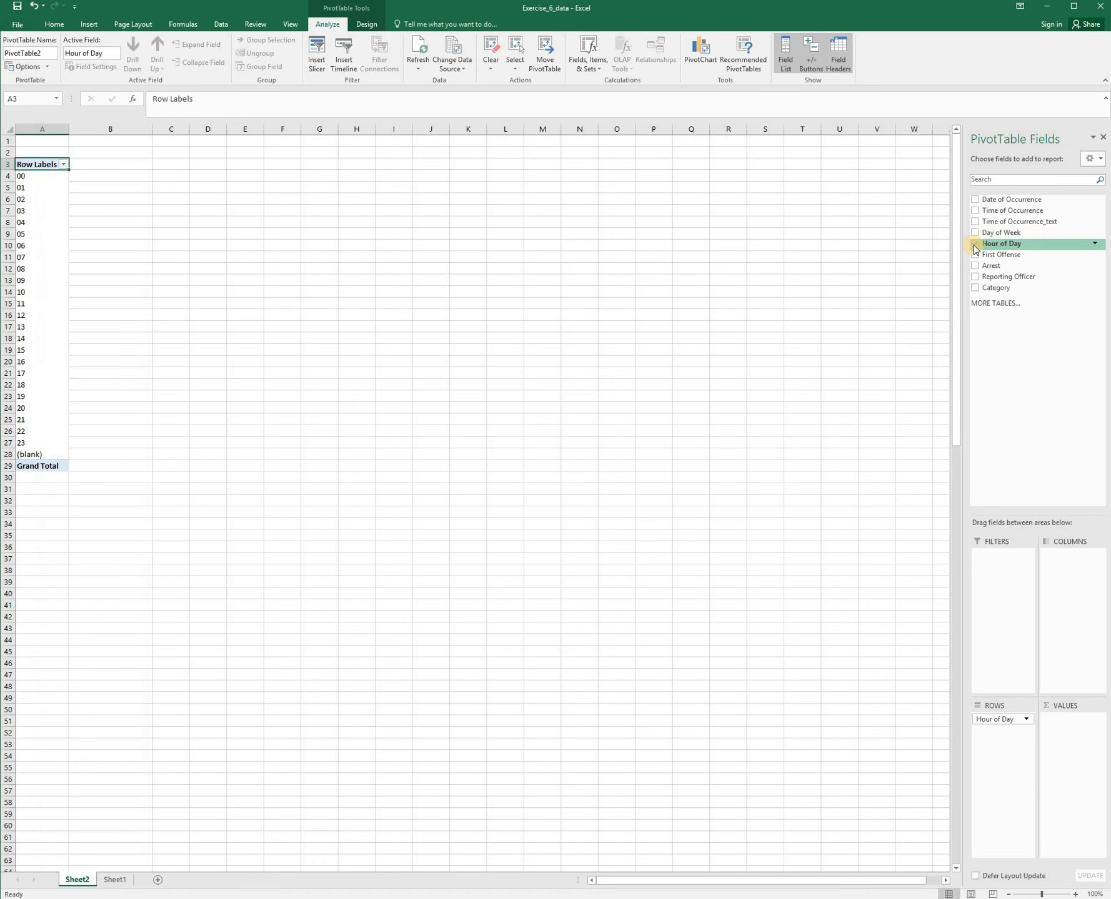
{"action": "left_click", "coordinate": [975, 246]}
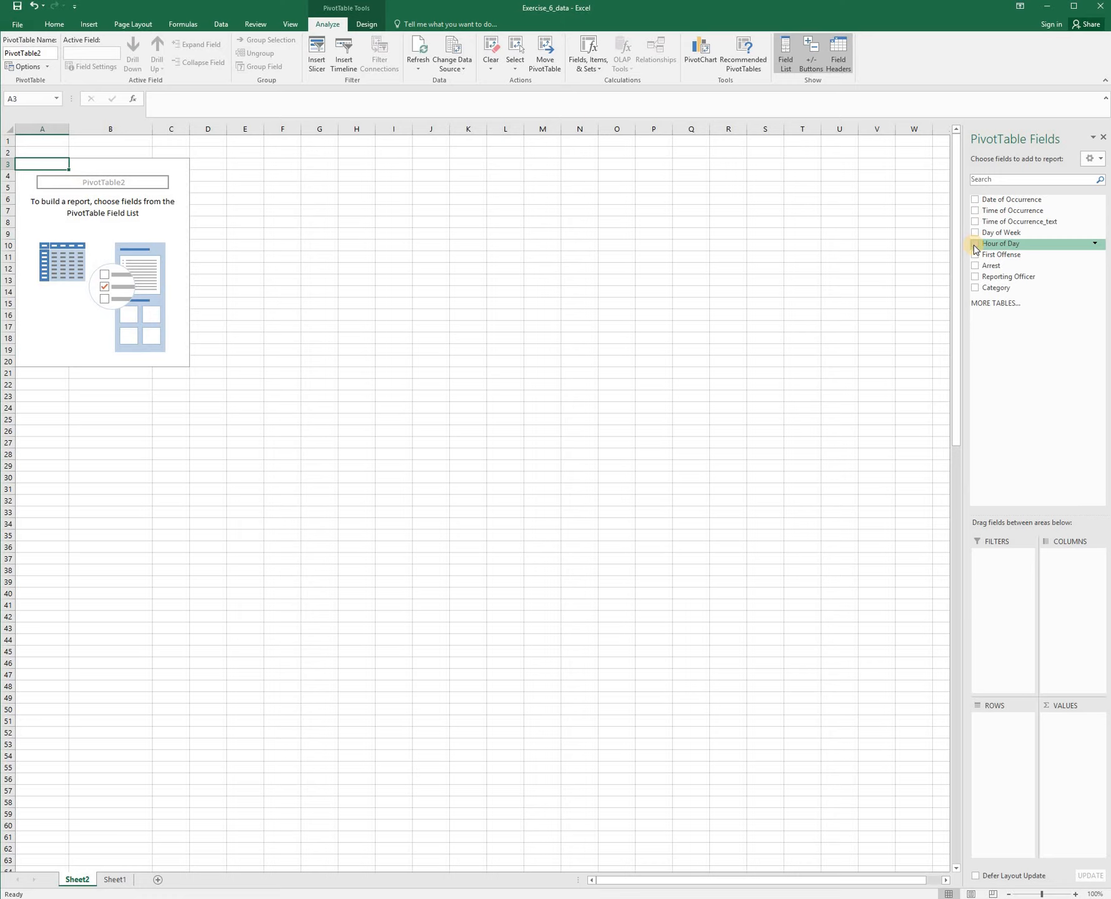
{"action": "left_click", "coordinate": [974, 244]}
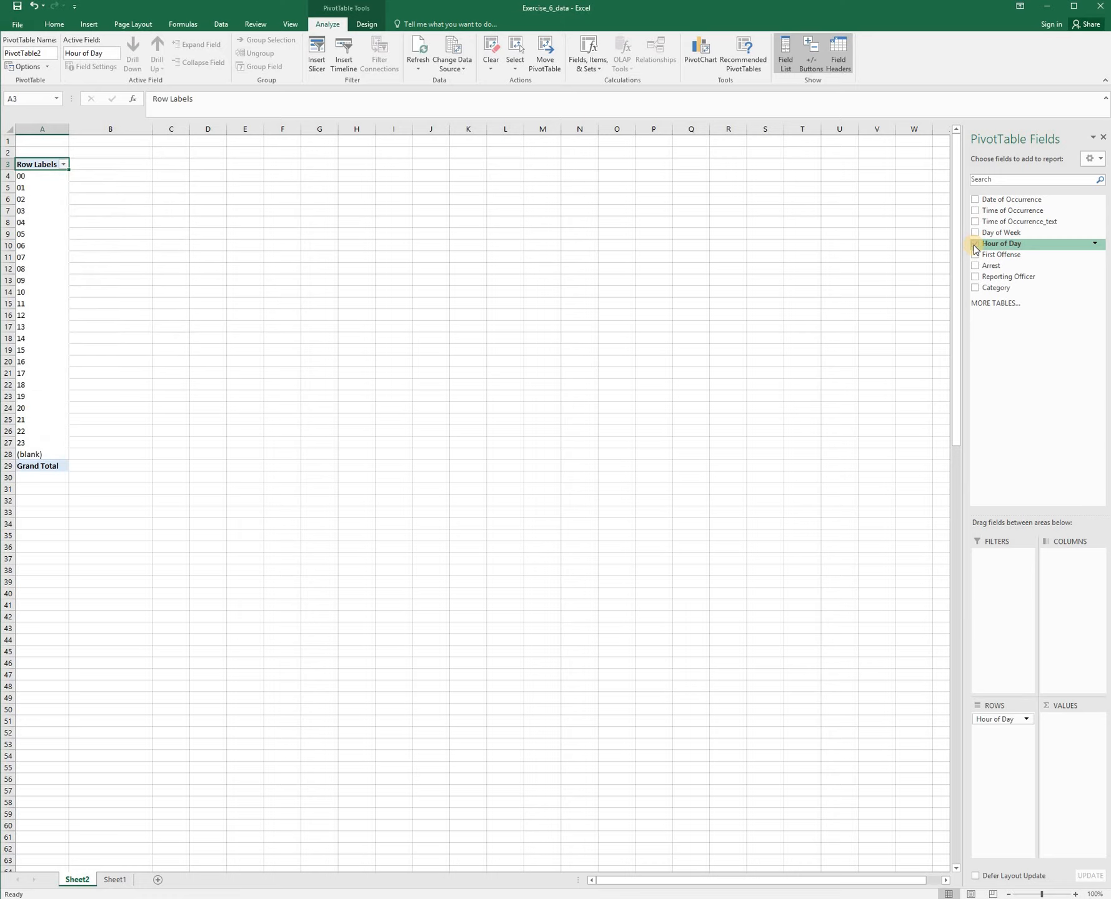
{"action": "left_click", "coordinate": [975, 244]}
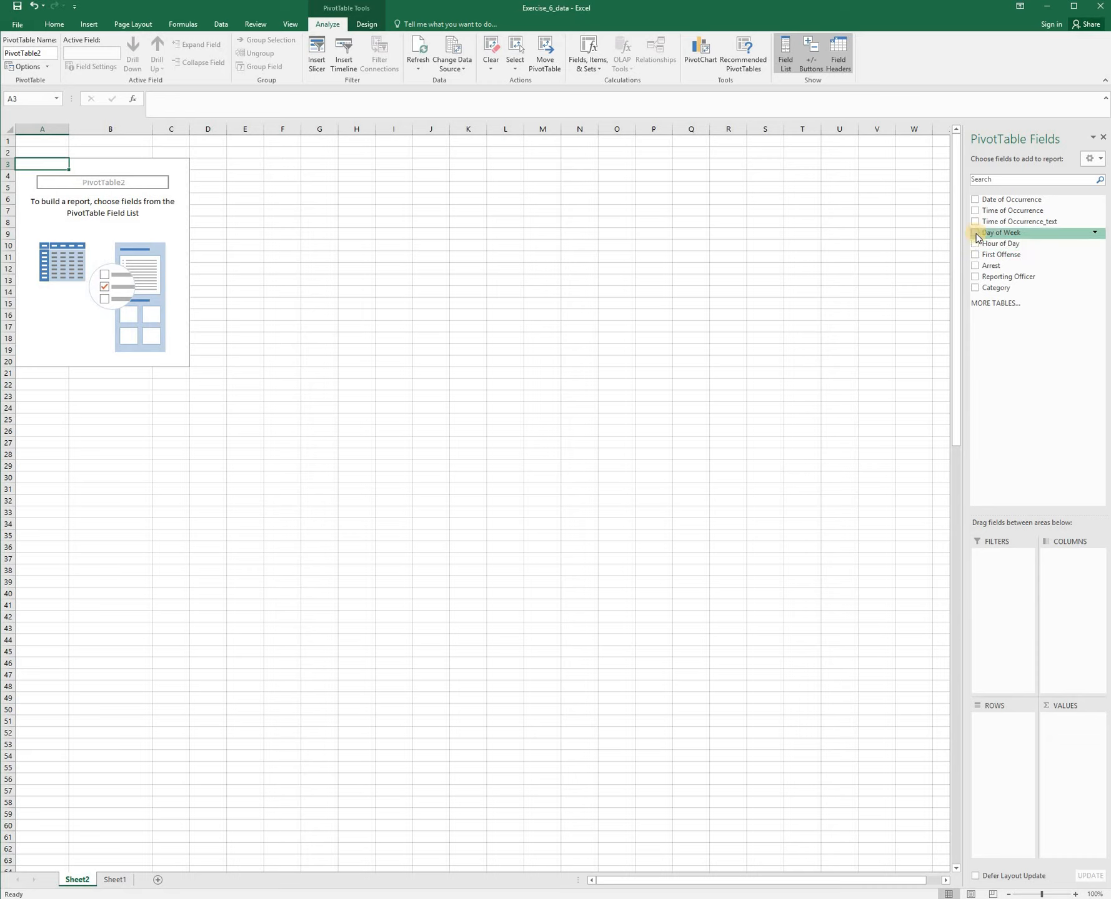
Nest Category under Day of Week in the pivot table rows and review the Property and Violent entries for Sunday.
{"action": "left_click", "coordinate": [976, 234]}
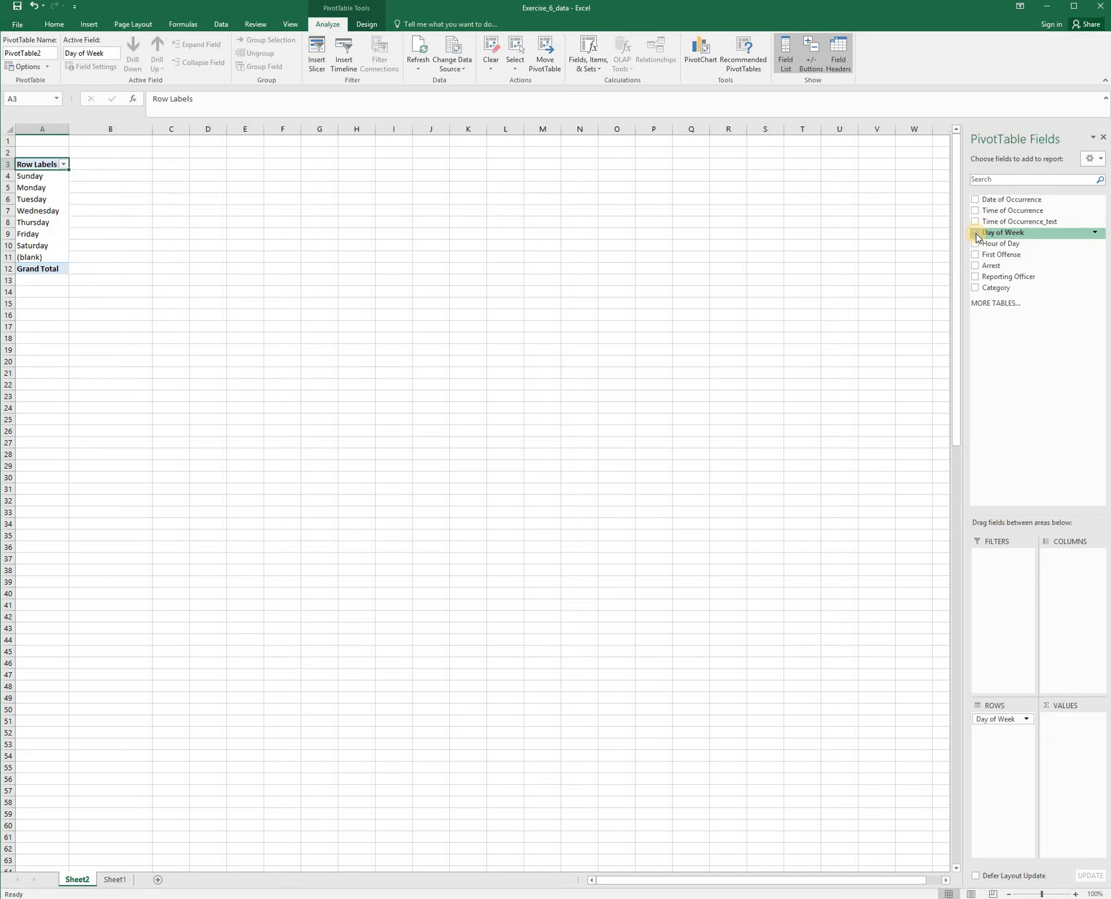
{"action": "left_click", "coordinate": [975, 287]}
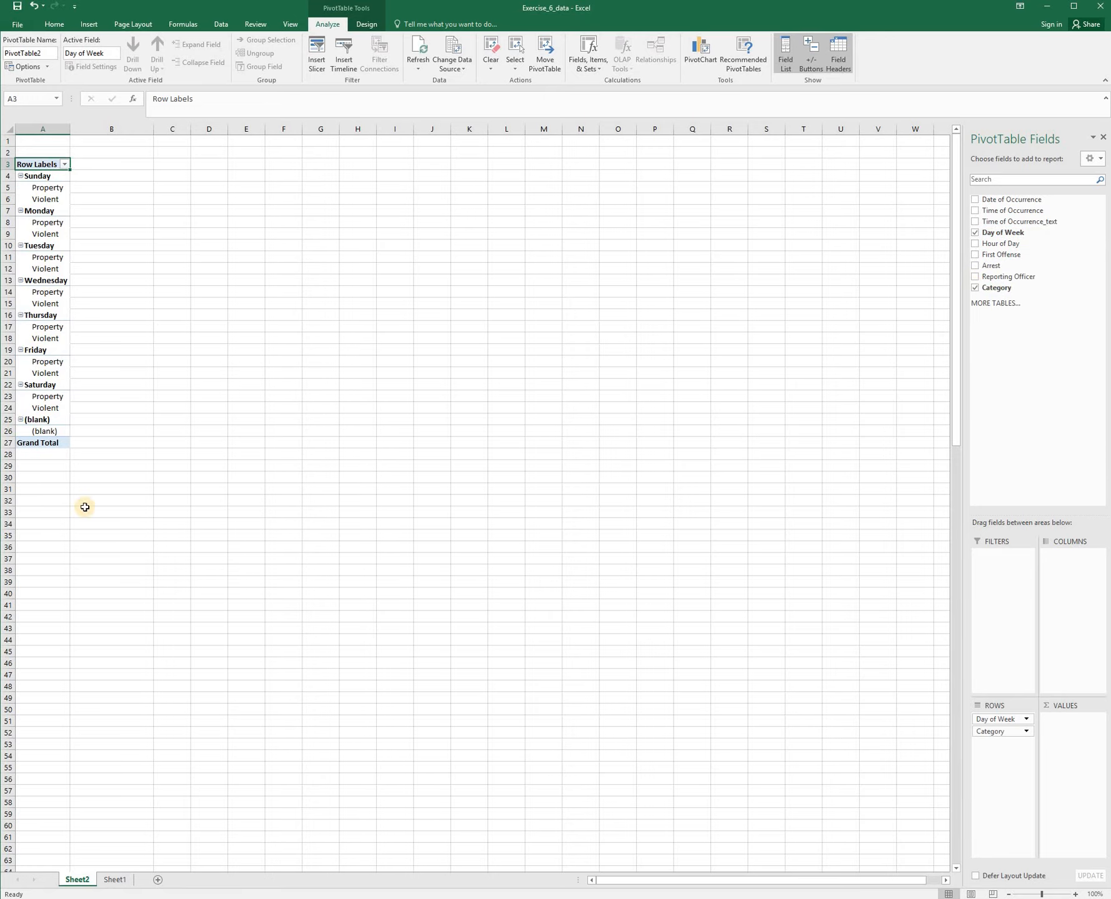
{"action": "left_click", "coordinate": [56, 189]}
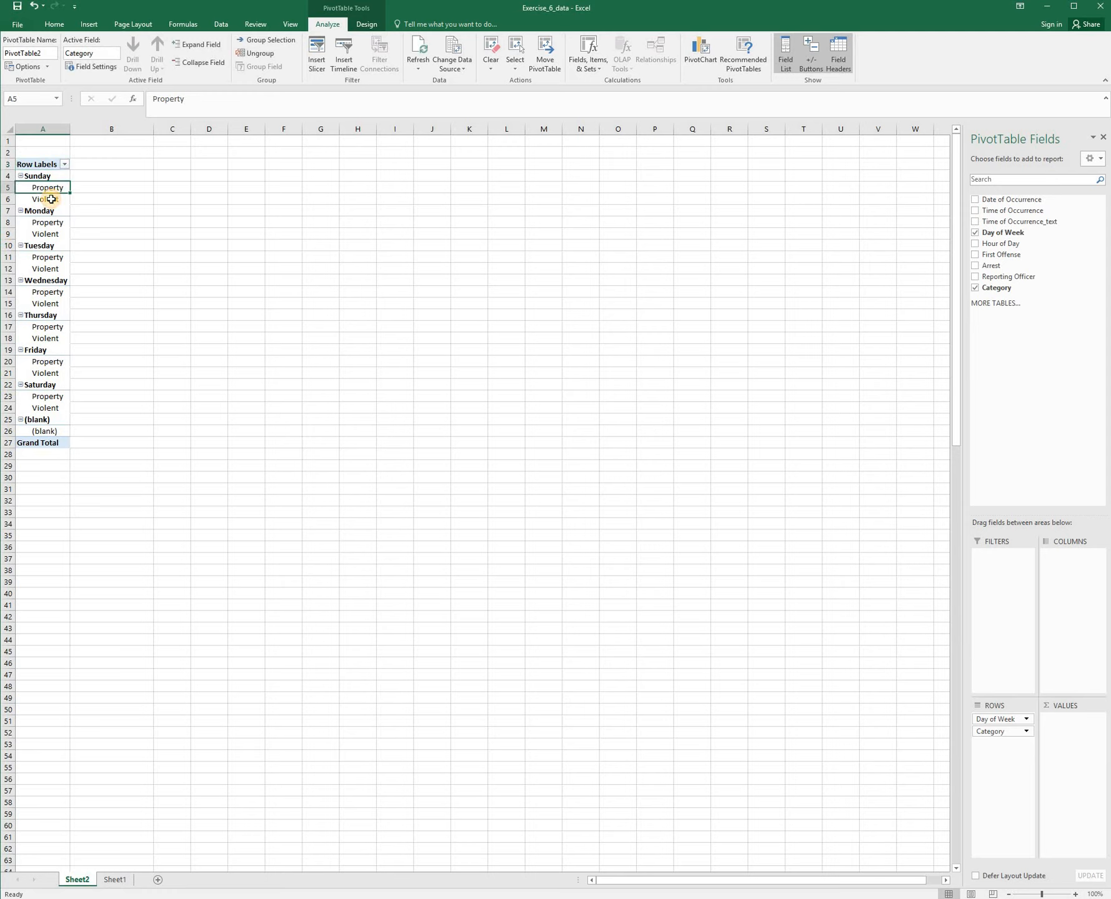
{"action": "left_click", "coordinate": [49, 197]}
{"action": "left_click", "coordinate": [49, 189]}
{"action": "left_click", "coordinate": [47, 201]}
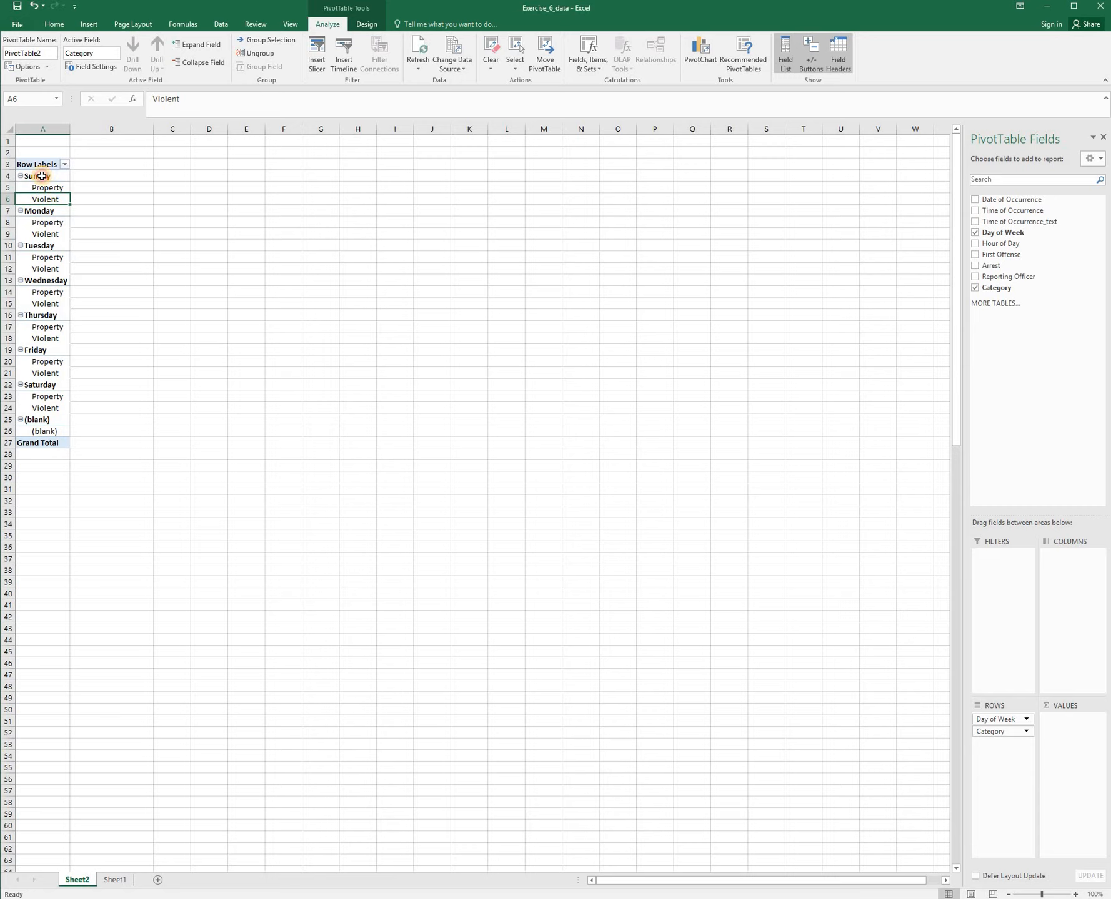
{"action": "left_click", "coordinate": [42, 177]}
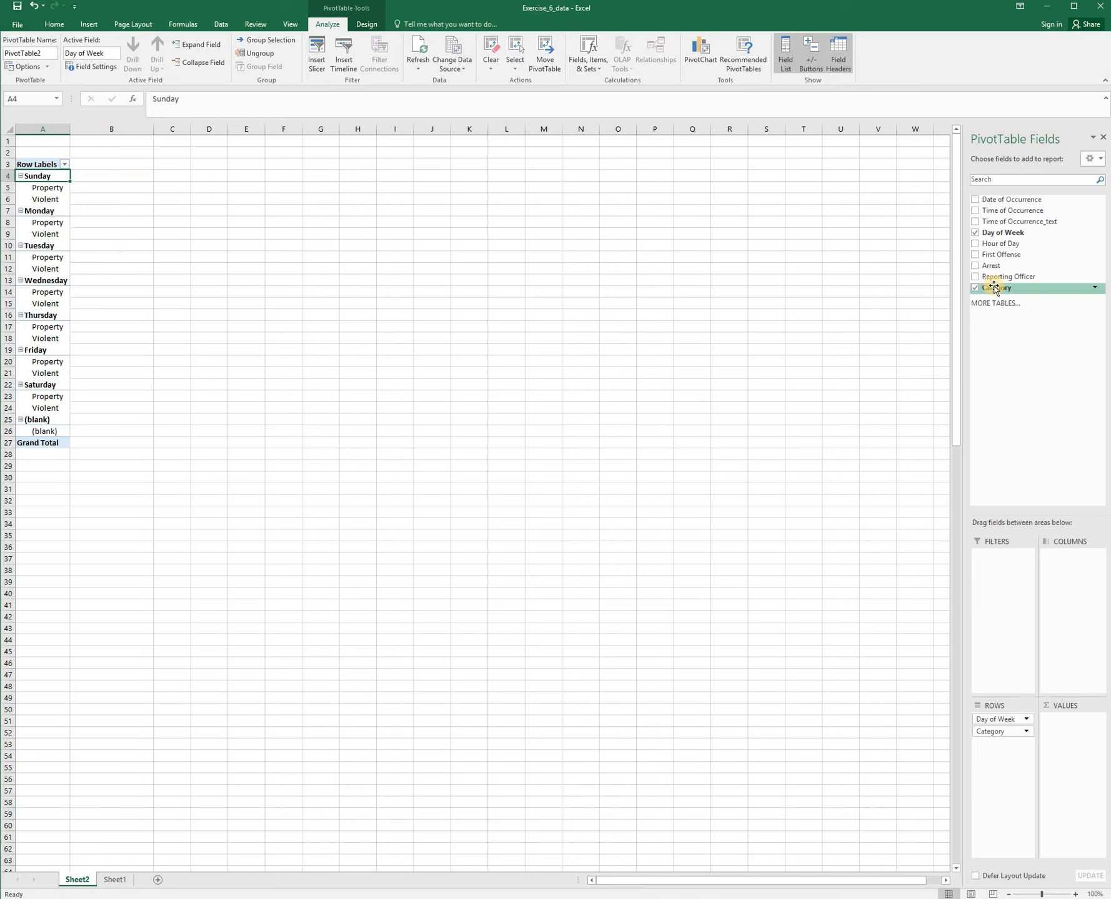
Add a count of Category as the pivot table's values and move Category above Day of Week in the rows.
{"action": "left_click_drag", "start_coordinate": [997, 291], "coordinate": [1071, 774]}
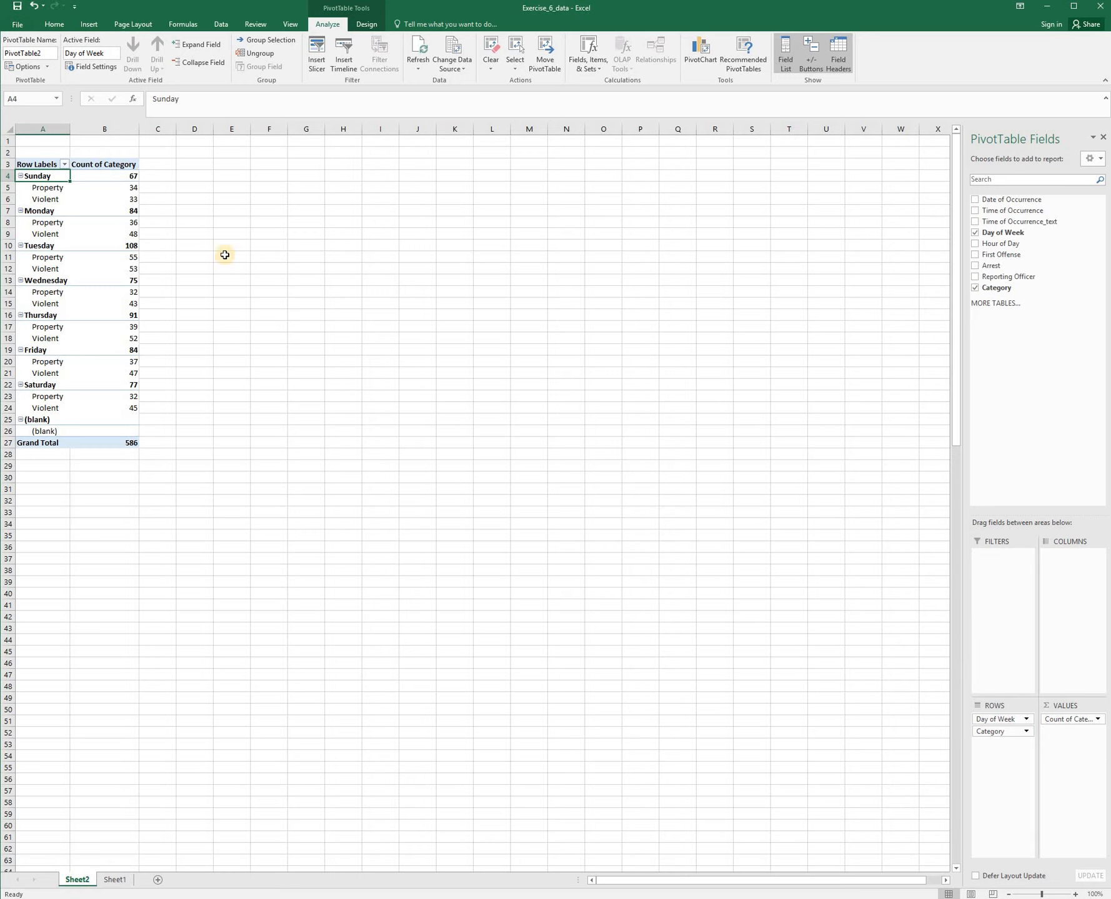
{"action": "left_click", "coordinate": [53, 189]}
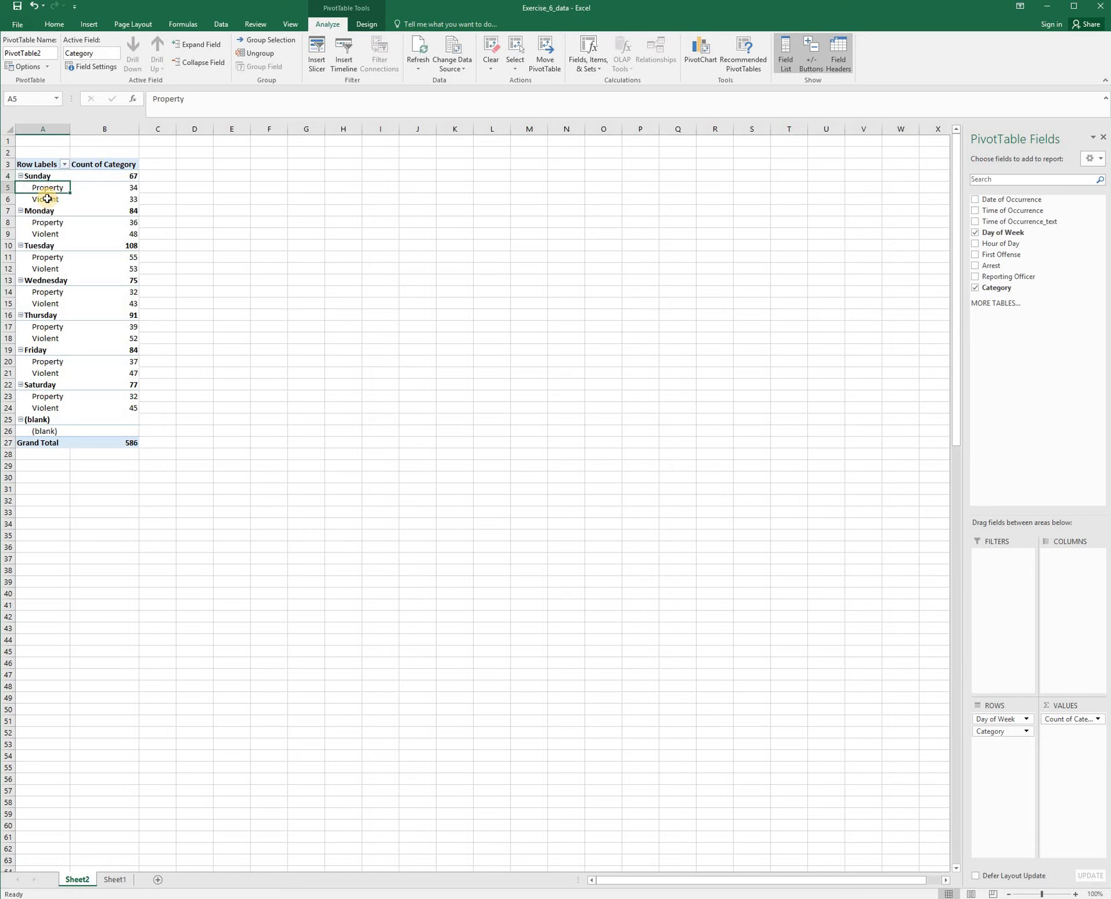
{"action": "left_click", "coordinate": [45, 198]}
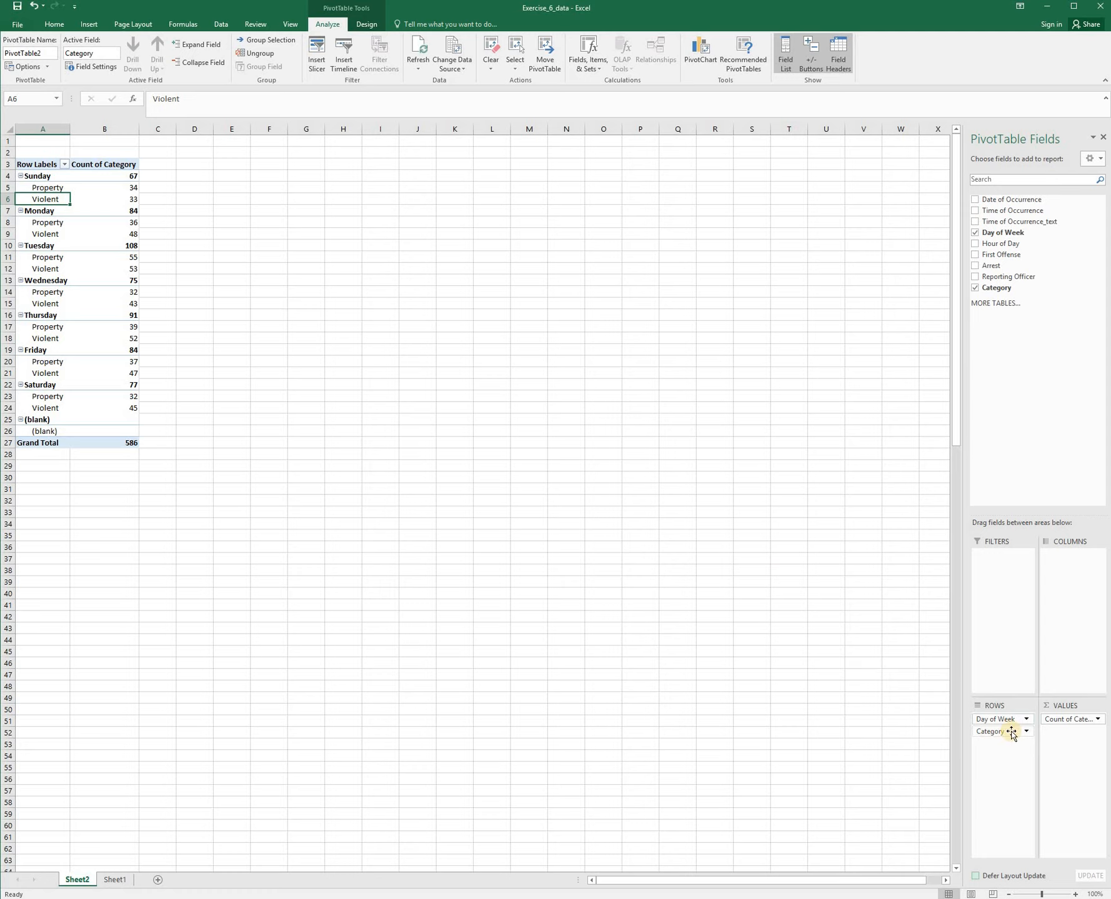
{"action": "left_click_drag", "start_coordinate": [1002, 734], "coordinate": [1003, 717]}
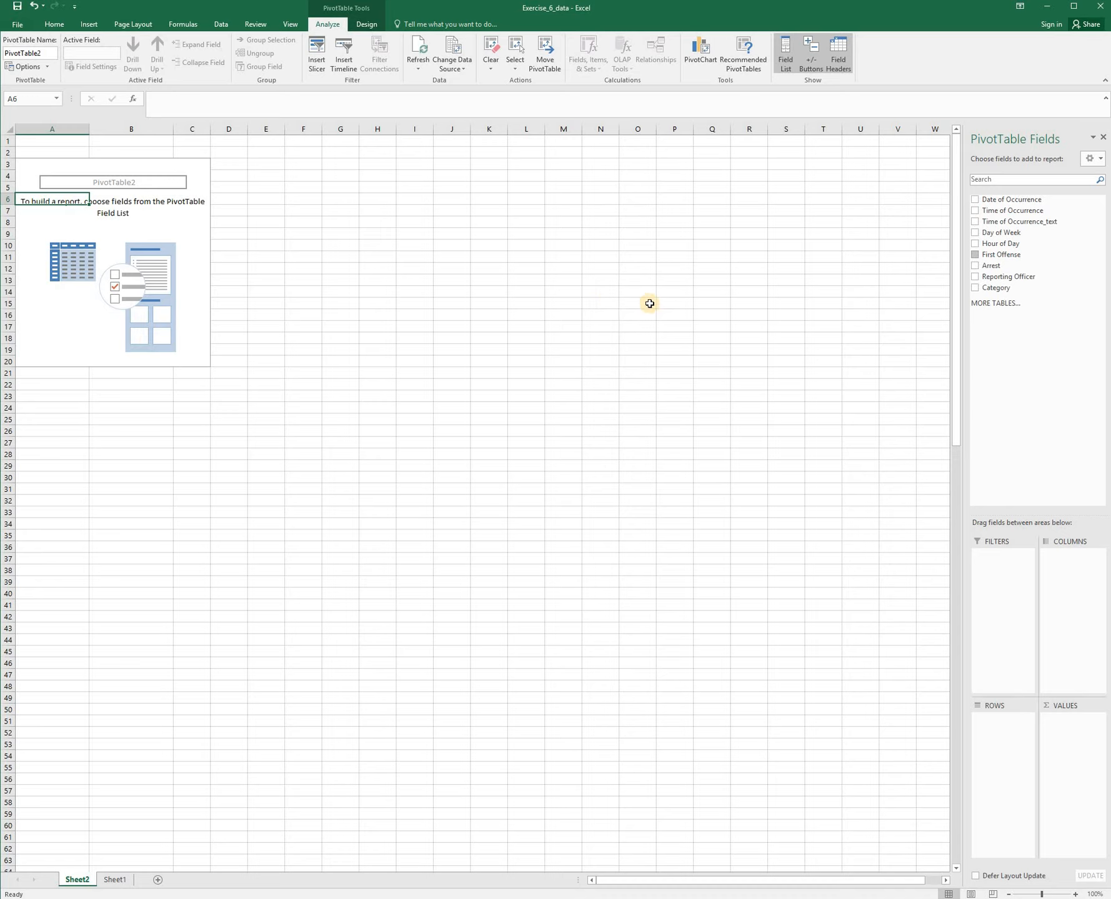
Break First Offense down by Arrest with a count of Arrest, and check the Yes counts for Aggravated Assault, Vehicle Theft and Simple Assault.
{"action": "left_click", "coordinate": [975, 260]}
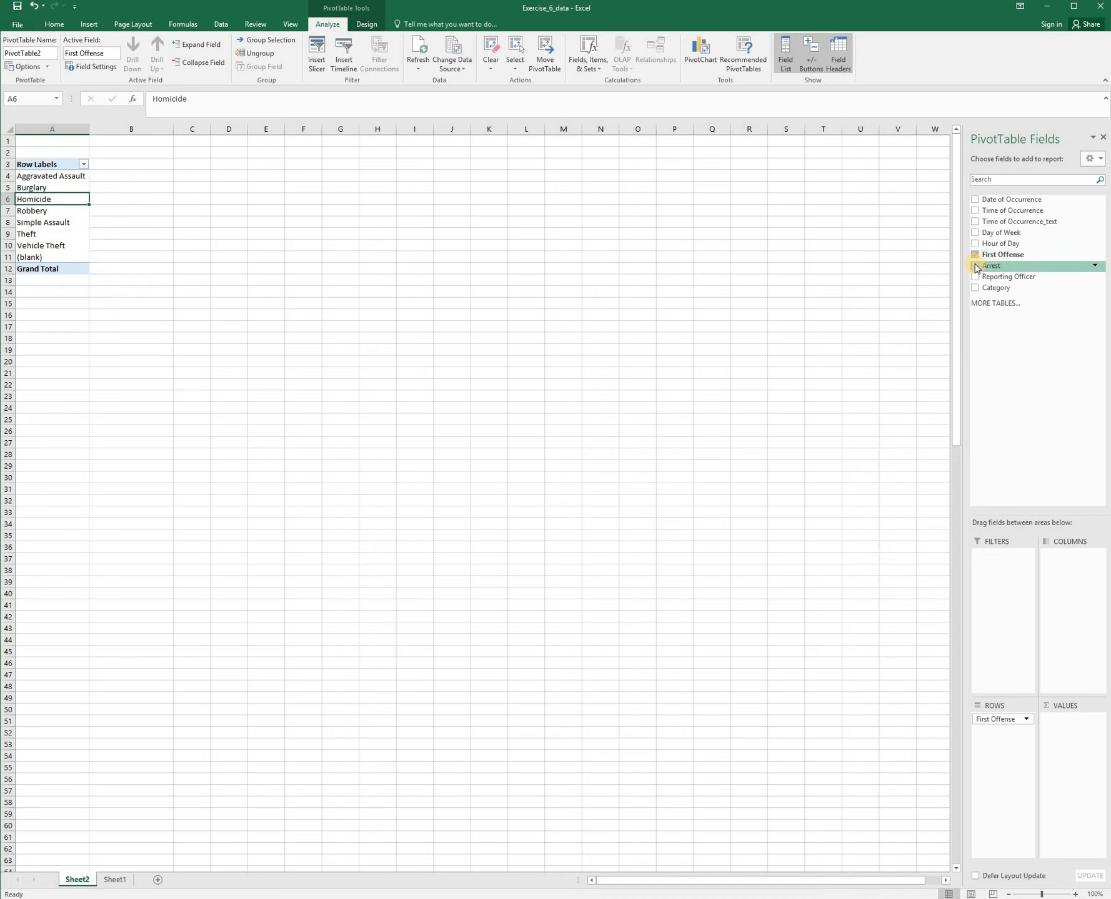
{"action": "left_click", "coordinate": [975, 266]}
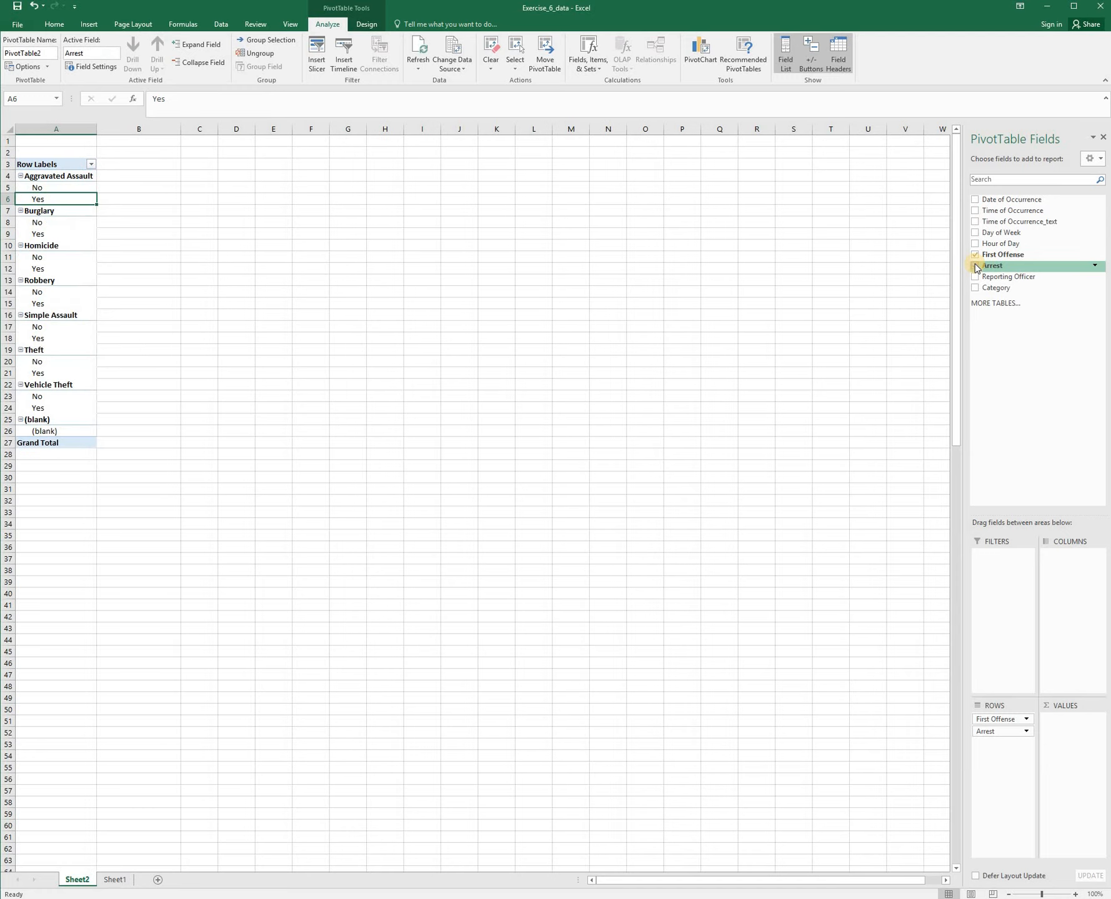
{"action": "left_click_drag", "start_coordinate": [993, 265], "coordinate": [1073, 748]}
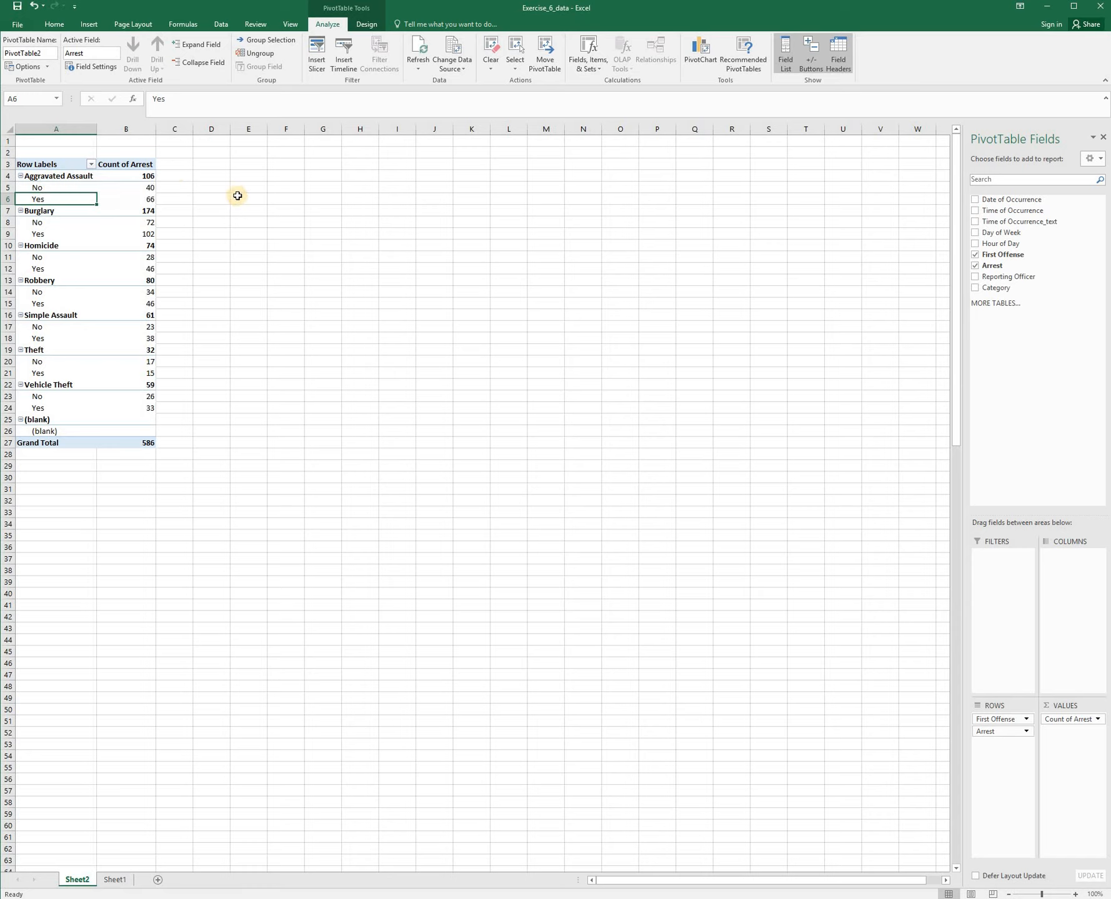
{"action": "left_click", "coordinate": [152, 196]}
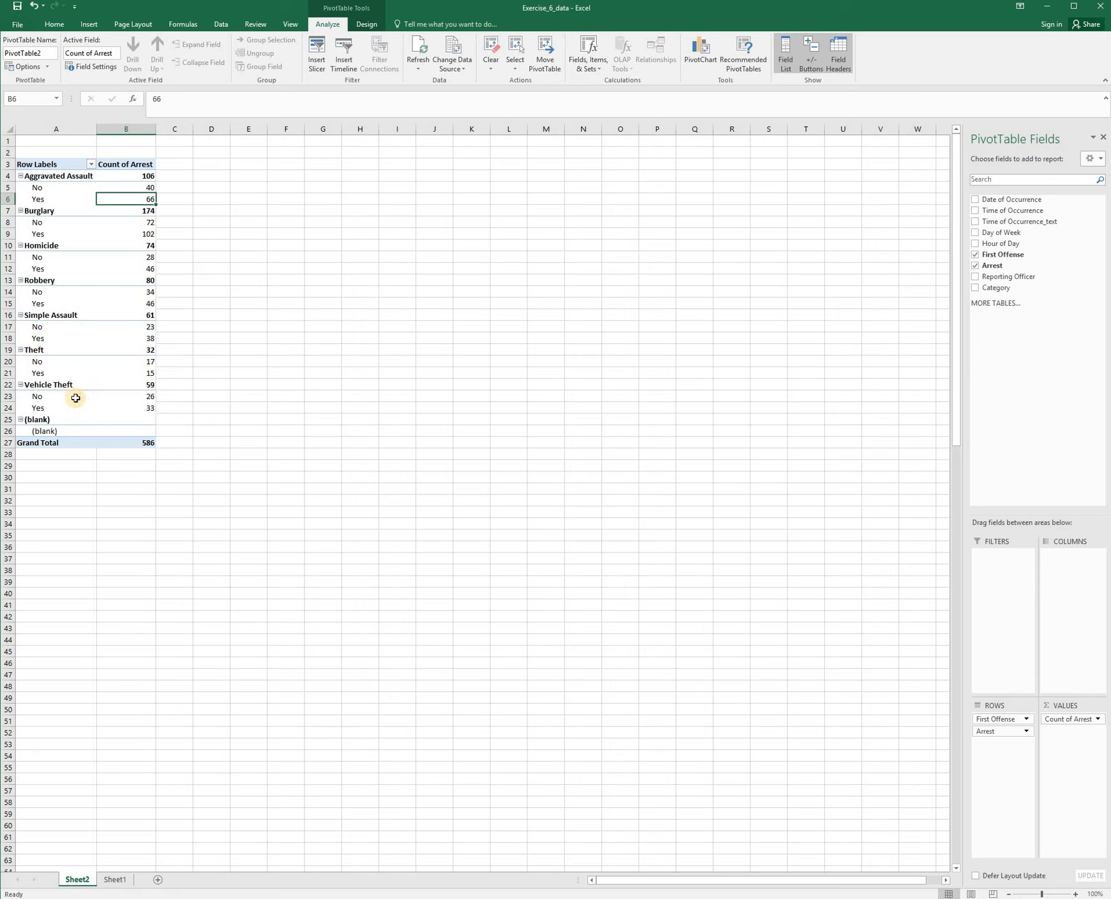
{"action": "left_click", "coordinate": [150, 407]}
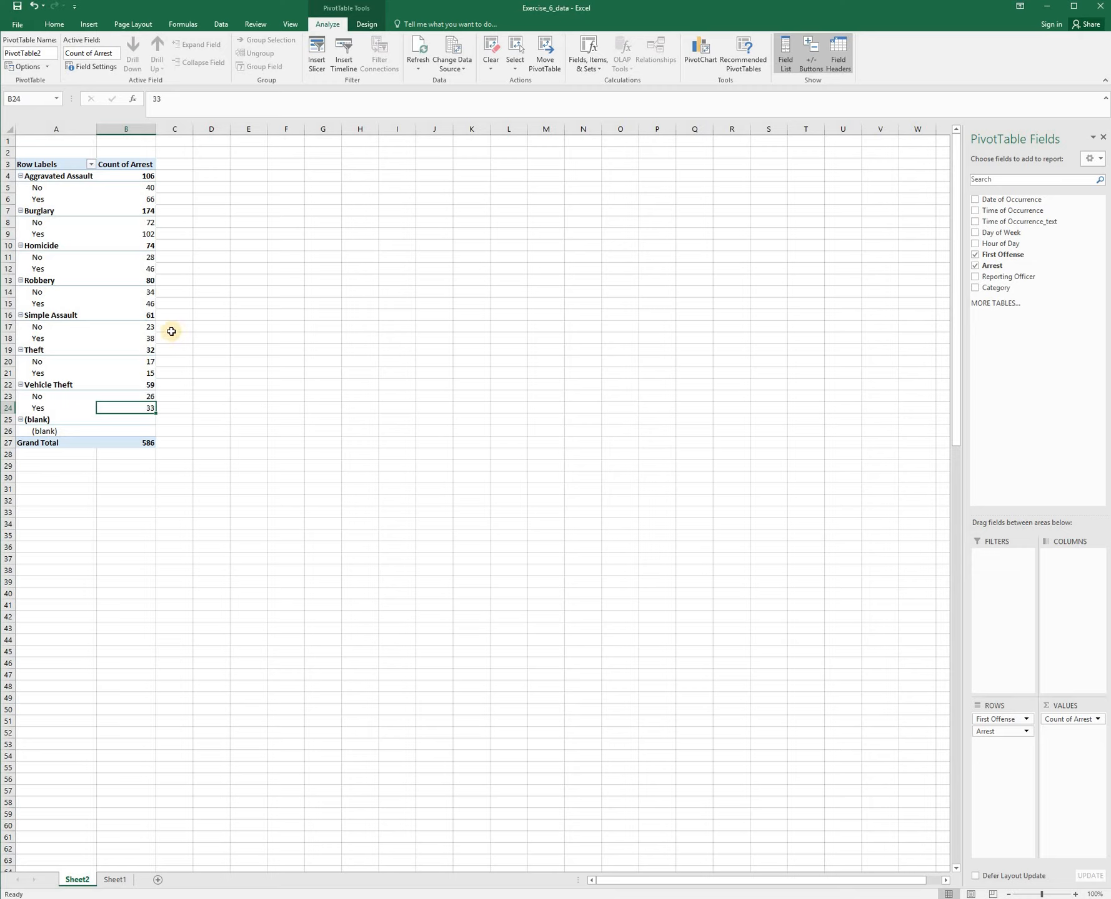
{"action": "left_click", "coordinate": [153, 338]}
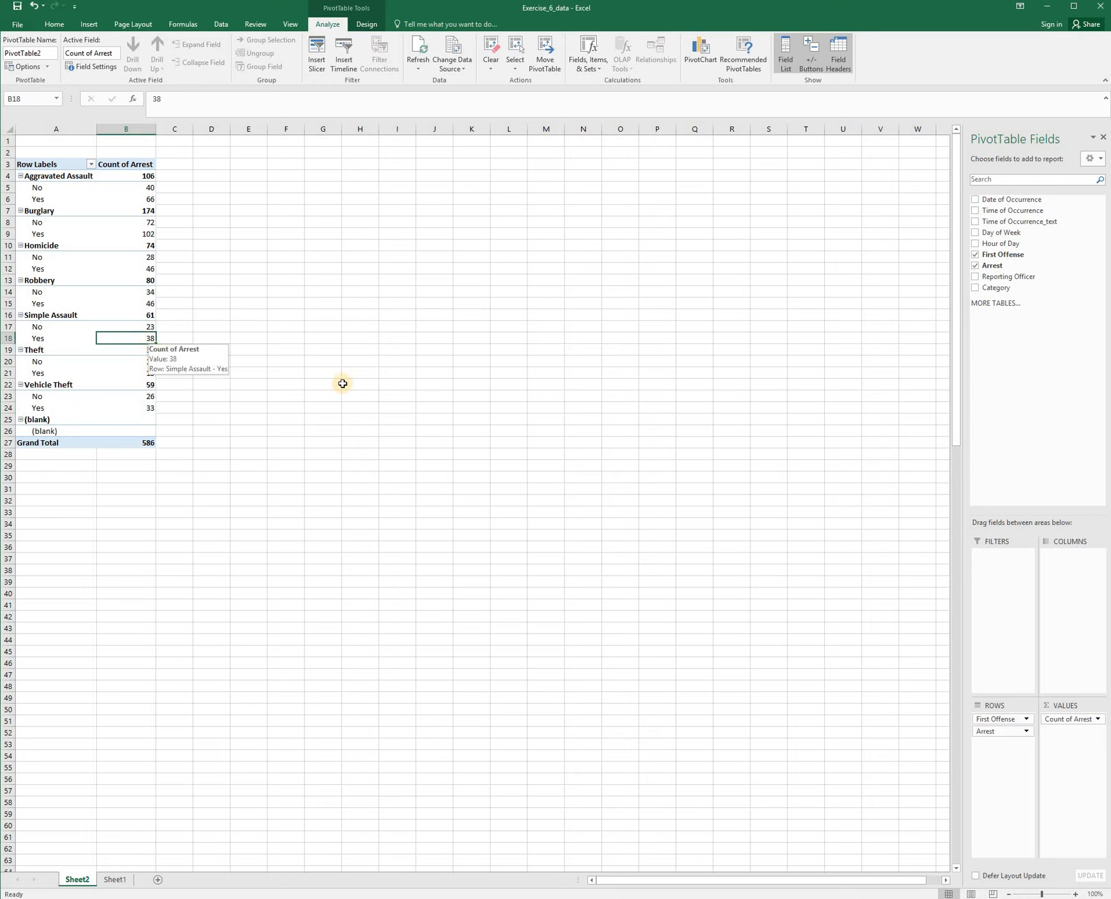